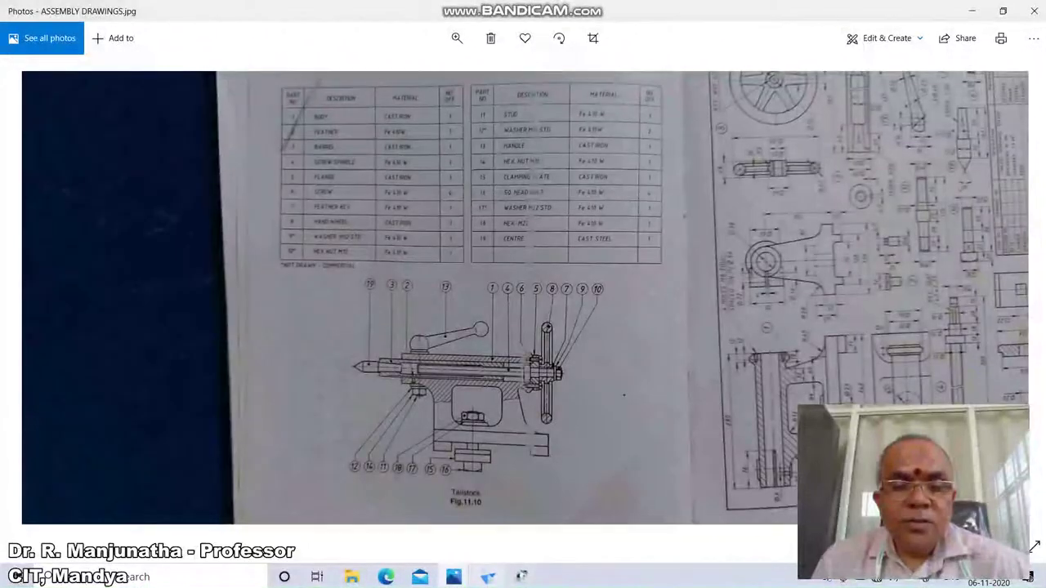
Switch to Solid Edge and create a new ISO Metric Part document in the Ordered modelling environment
{"action": "left_click", "coordinate": [488, 577]}
{"action": "left_click", "coordinate": [19, 81]}
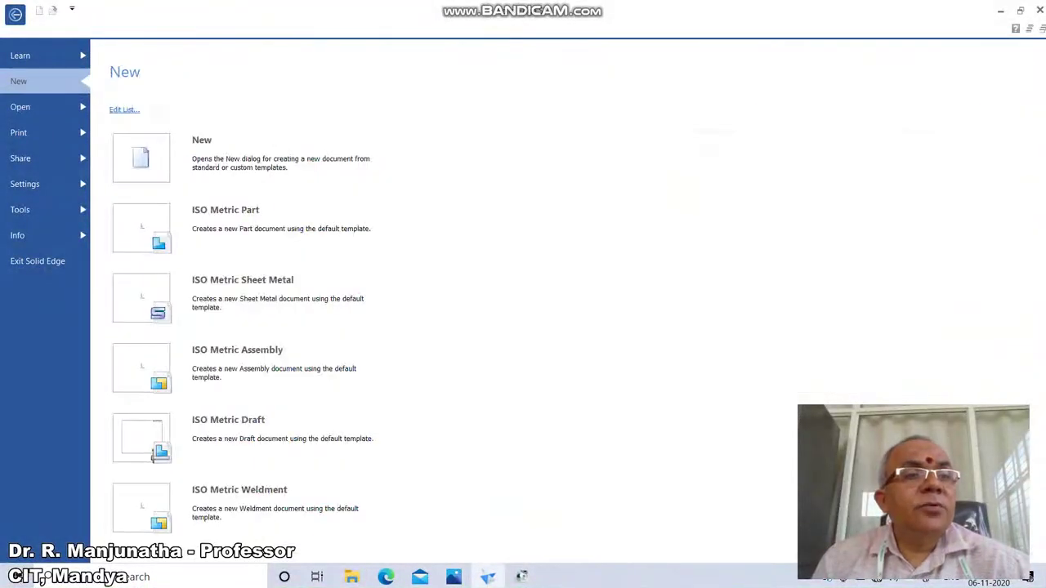
{"action": "left_click", "coordinate": [245, 228]}
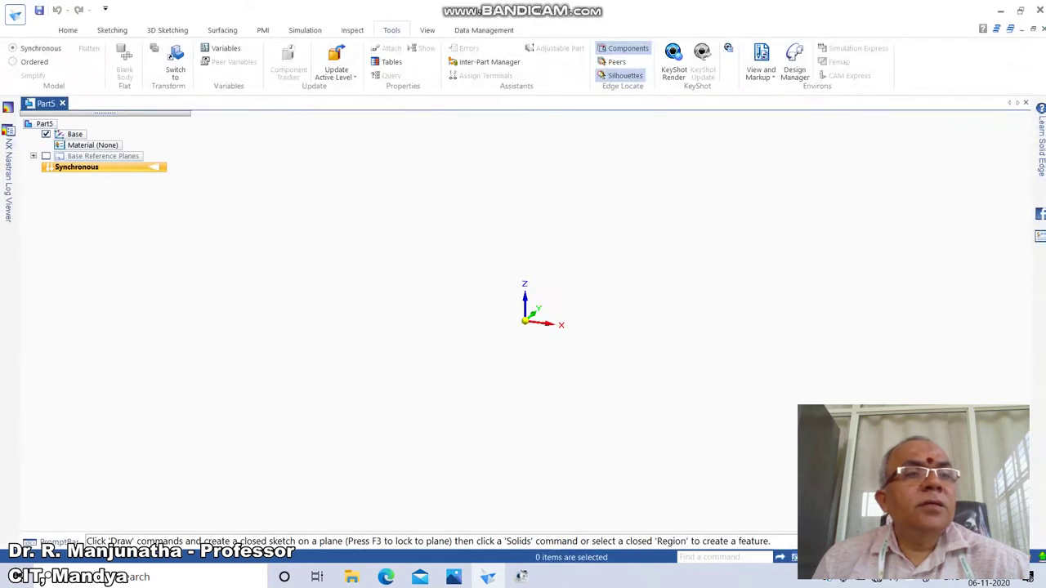
{"action": "left_click", "coordinate": [34, 63]}
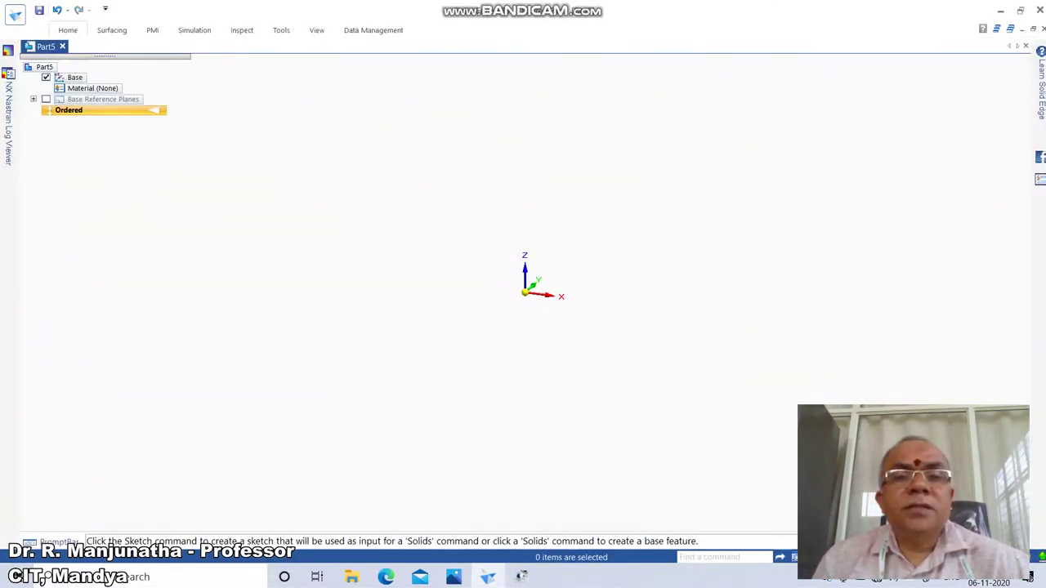
Hide the base coordinate system and show the base reference planes
{"action": "right_click", "coordinate": [526, 291]}
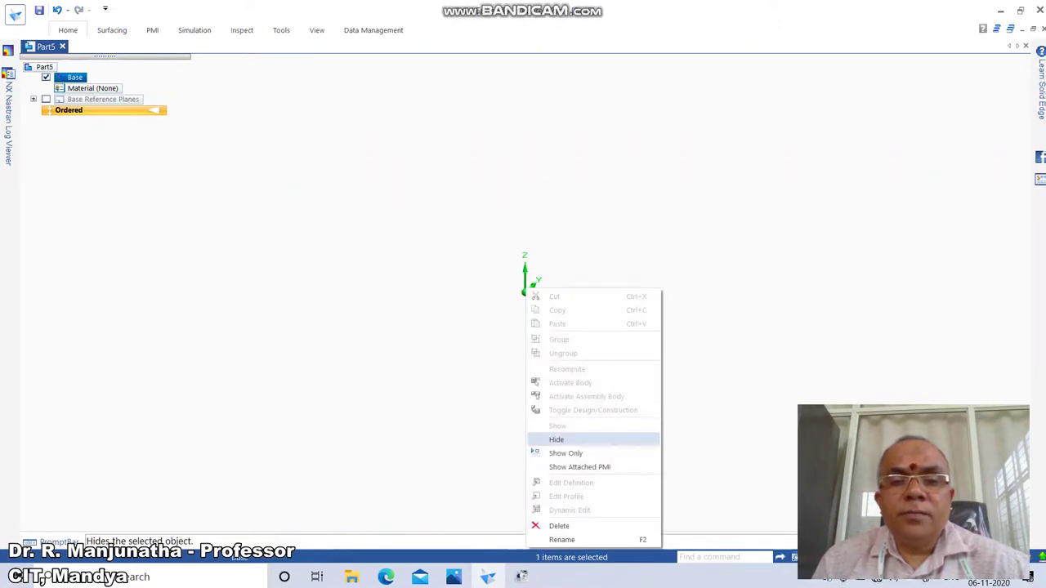
{"action": "left_click", "coordinate": [574, 439]}
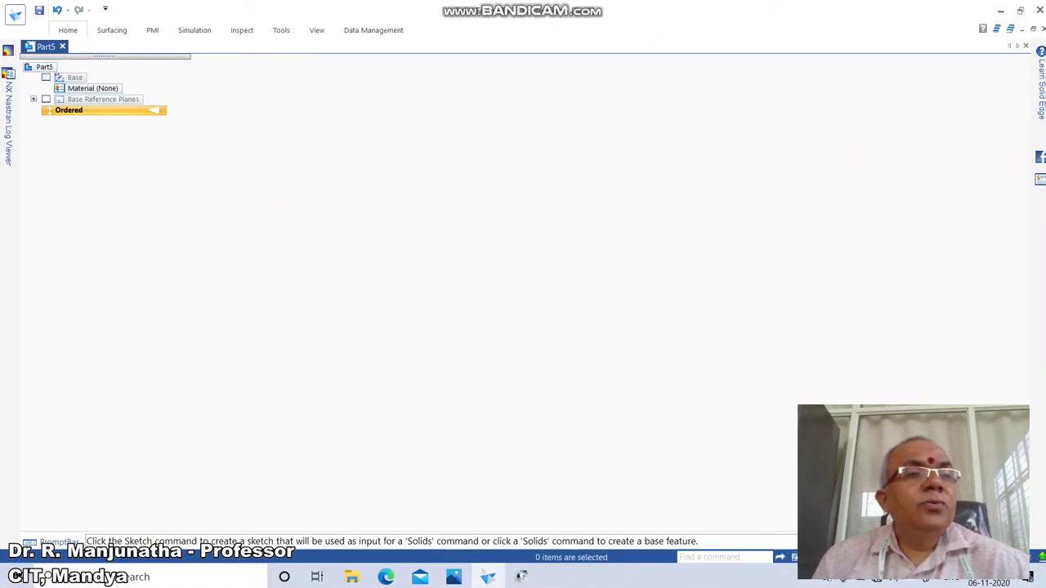
{"action": "left_click", "coordinate": [46, 99]}
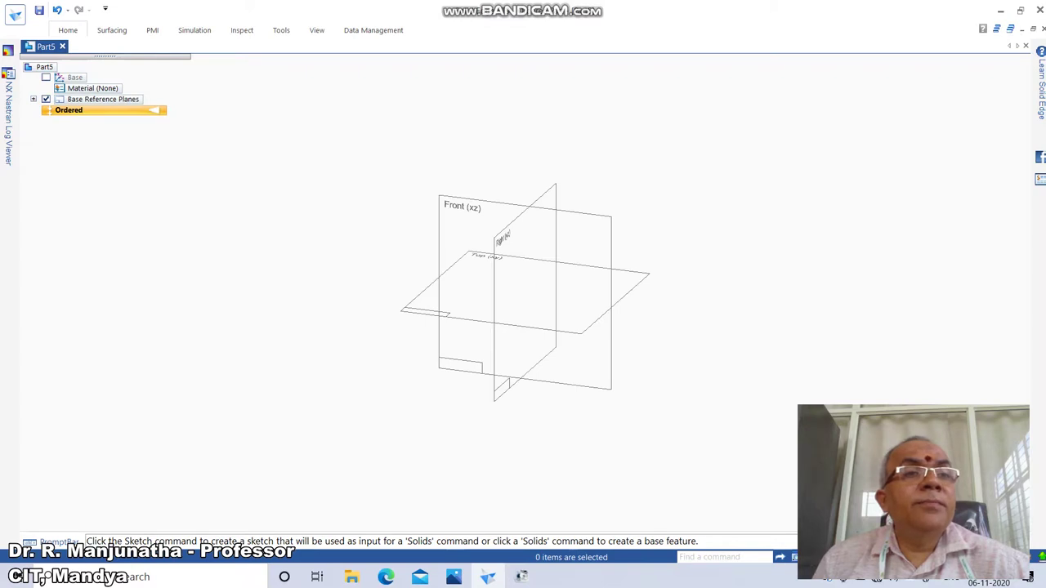
Start a sketch on the Top (xy) plane and project the horizontal and vertical reference plane lines into it
{"action": "left_click", "coordinate": [68, 31]}
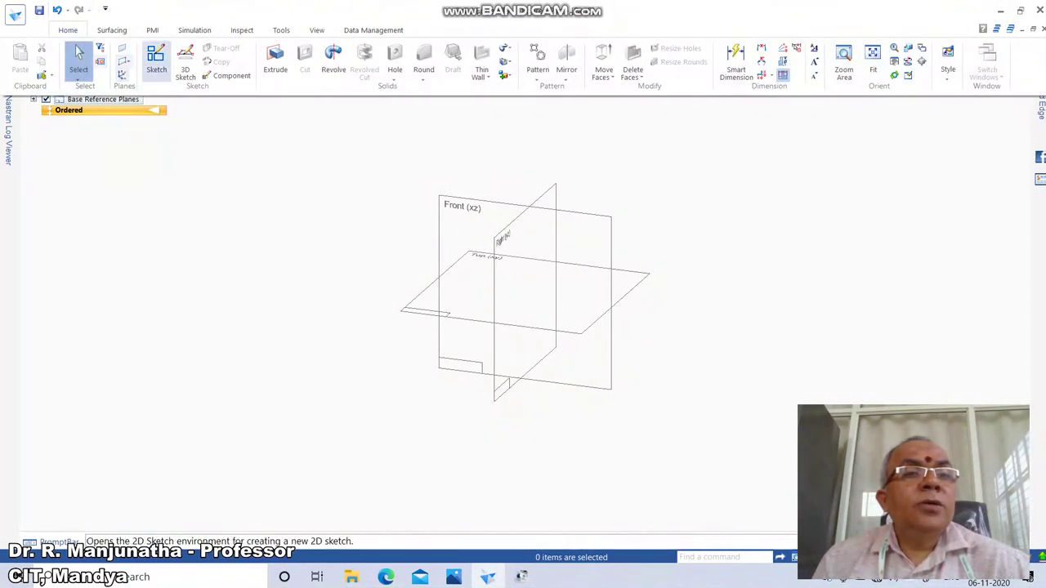
{"action": "left_click", "coordinate": [157, 62]}
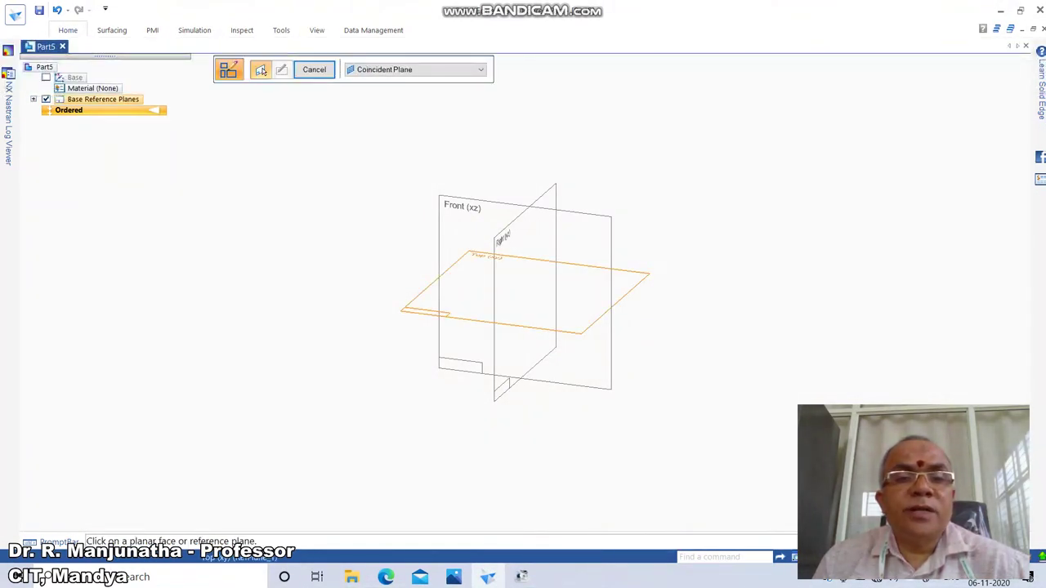
{"action": "left_click", "coordinate": [437, 280]}
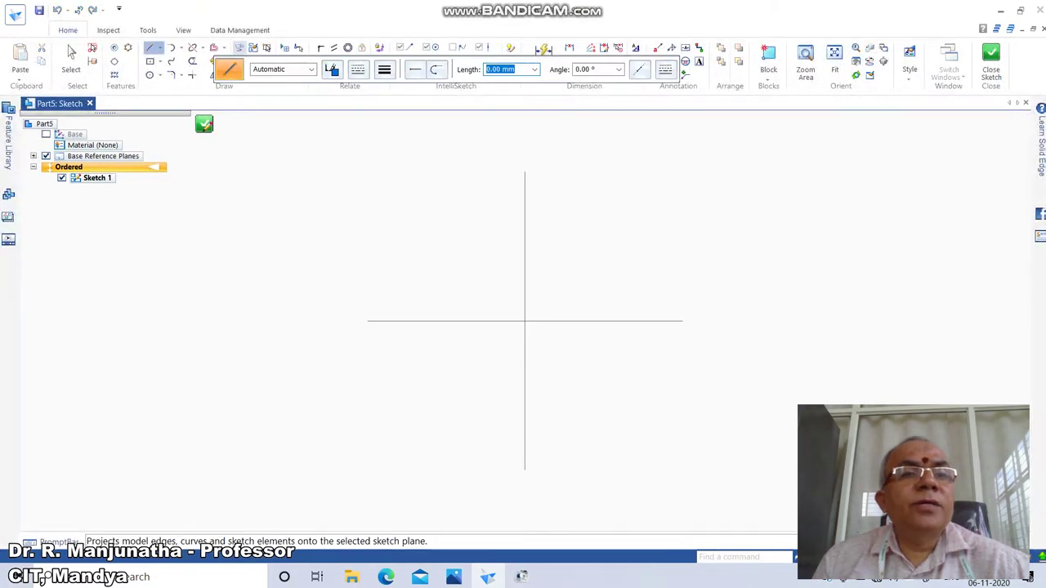
{"action": "left_click", "coordinate": [240, 49]}
{"action": "left_click", "coordinate": [239, 173]}
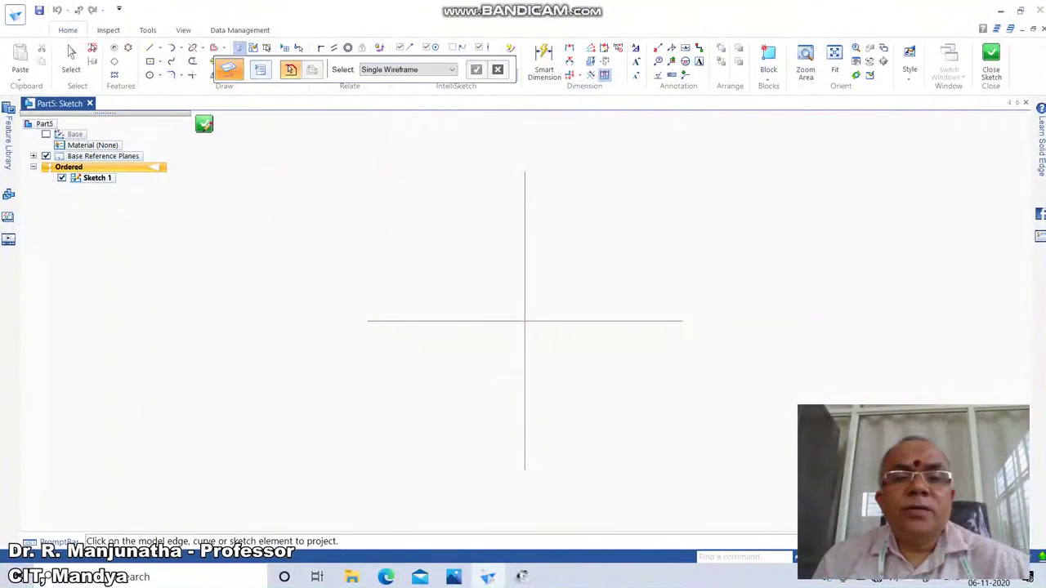
{"action": "left_click", "coordinate": [464, 321]}
{"action": "left_click", "coordinate": [524, 360]}
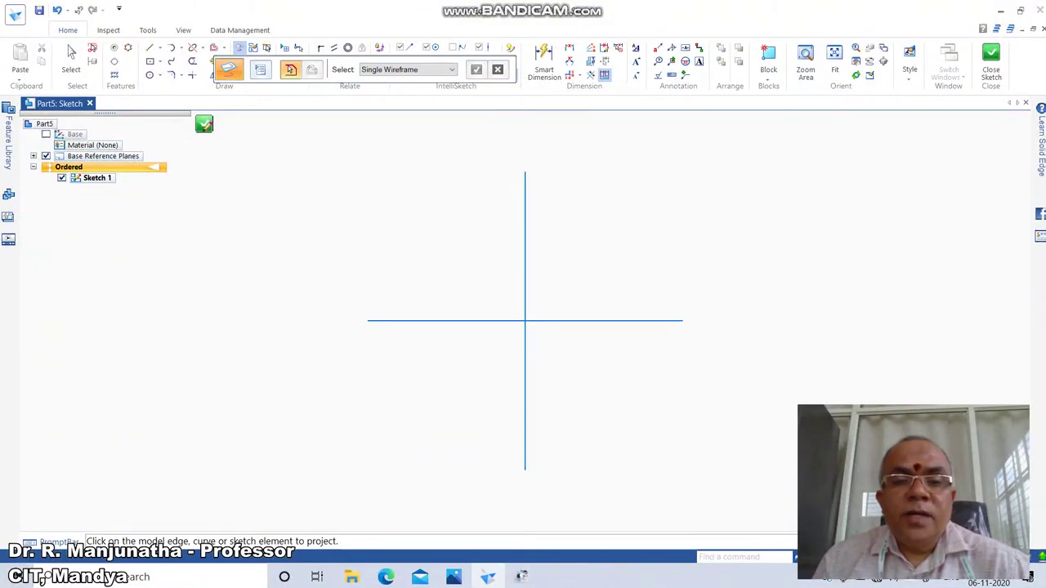
Check PART DRAWINGS.jpg in Photos, then back in Solid Edge offset the projected vertical line 16 mm to both sides
{"action": "left_click", "coordinate": [453, 577]}
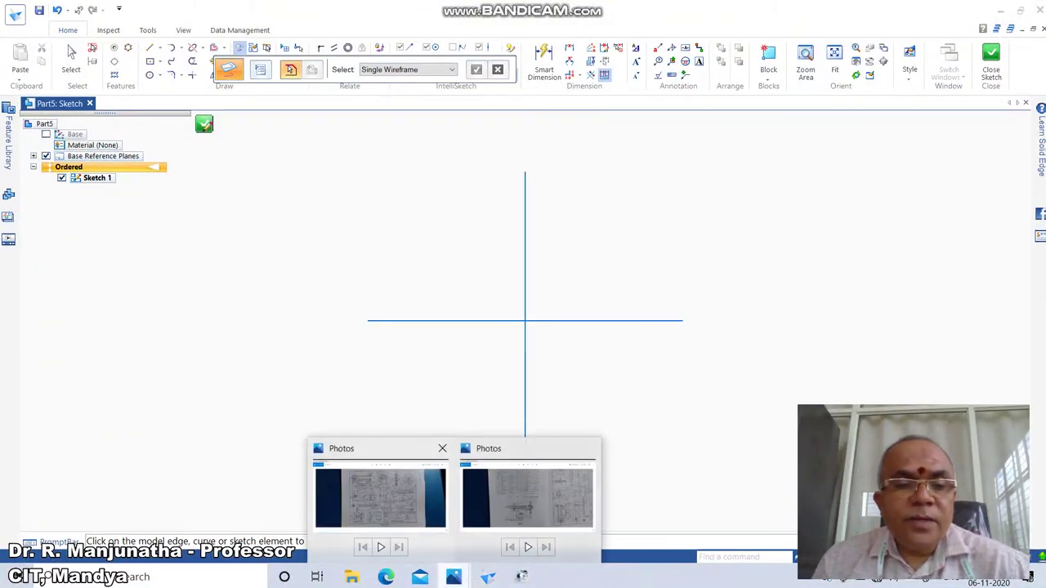
{"action": "left_click", "coordinate": [399, 500]}
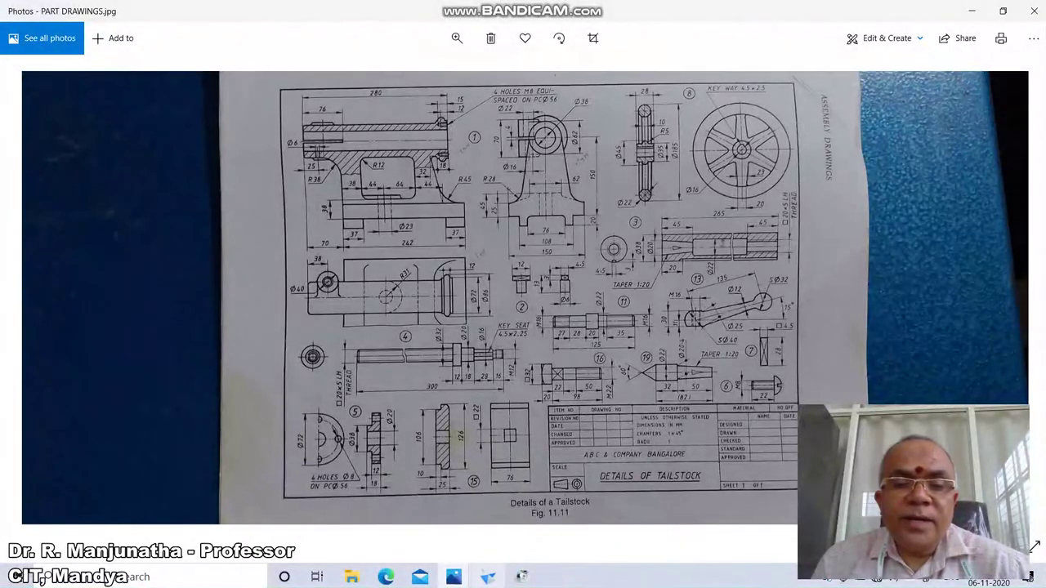
{"action": "left_click", "coordinate": [488, 577]}
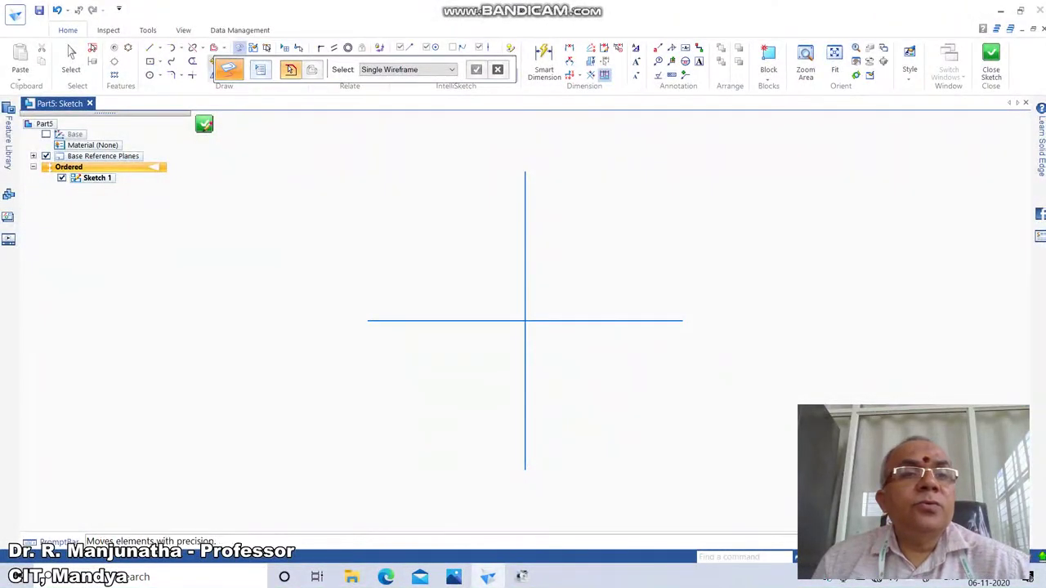
{"action": "left_click", "coordinate": [214, 47]}
{"action": "type", "text": "16.00"}
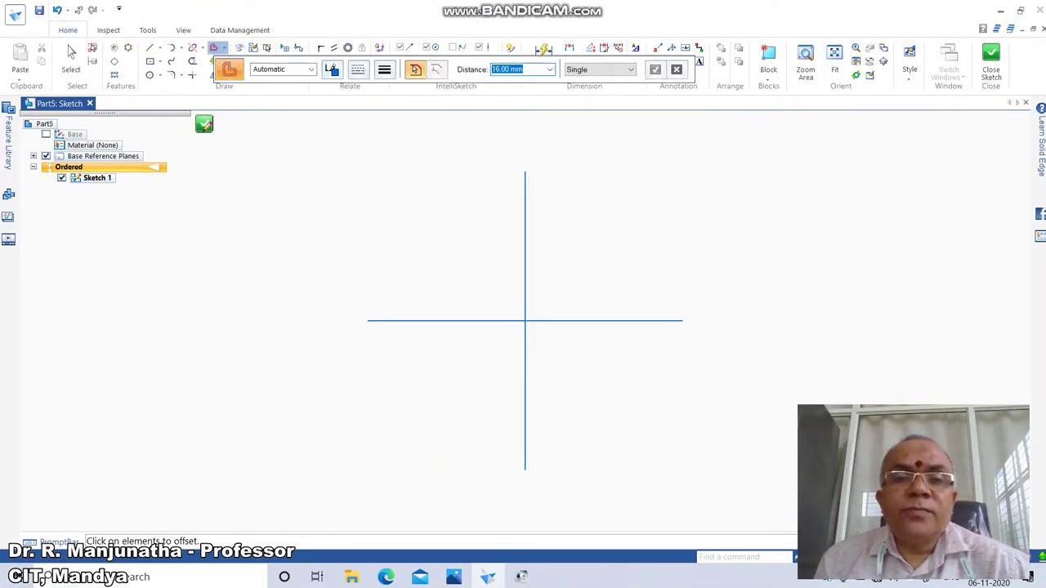
{"action": "left_click", "coordinate": [524, 70]}
{"action": "left_click", "coordinate": [525, 299]}
{"action": "left_click", "coordinate": [494, 299]}
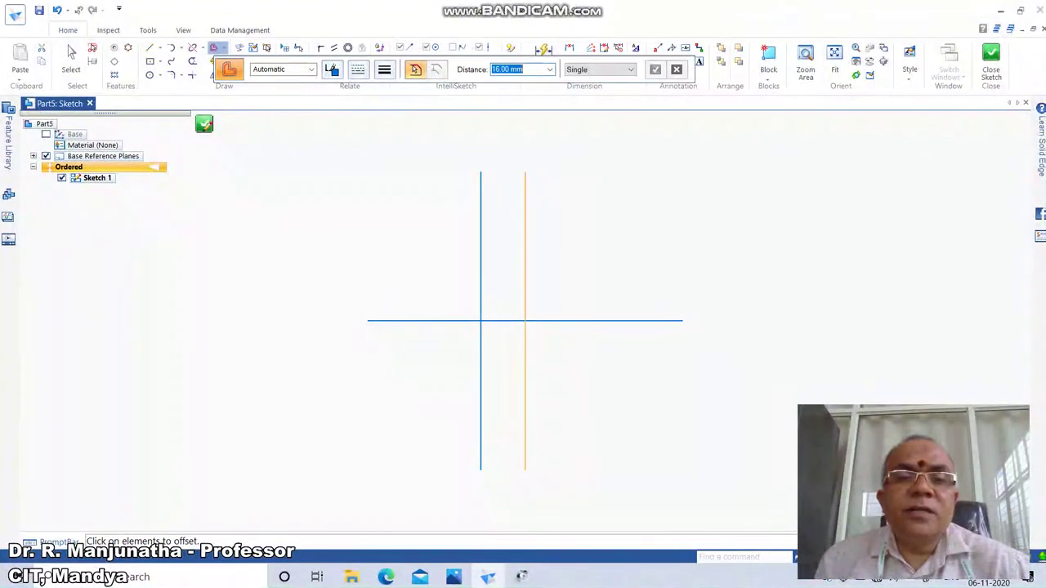
{"action": "left_click", "coordinate": [525, 298]}
{"action": "left_click", "coordinate": [546, 297]}
{"action": "right_click", "coordinate": [547, 297]}
Offset the projected horizontal line 16 mm above and below
{"action": "left_click", "coordinate": [595, 322]}
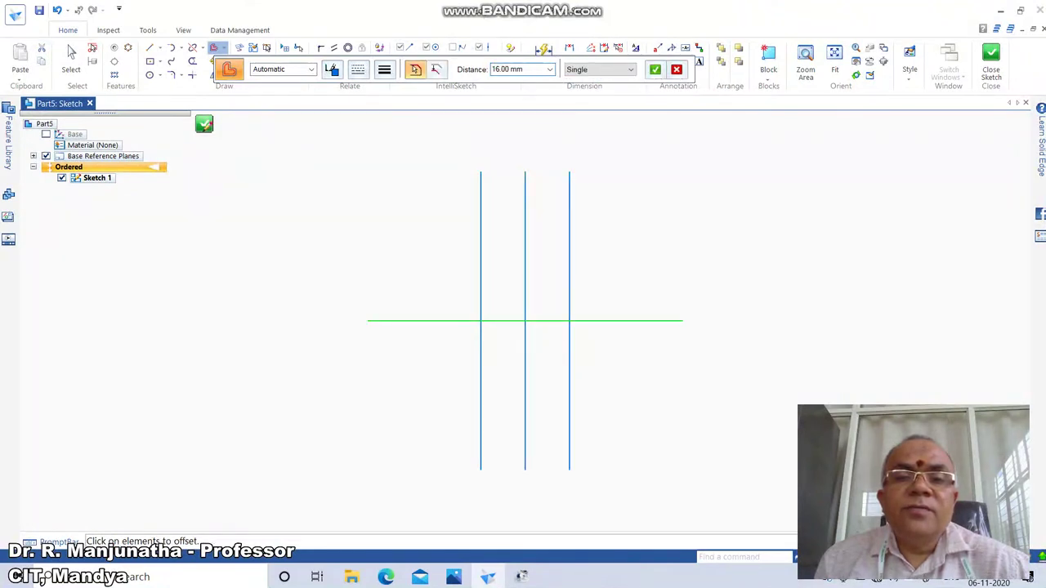
{"action": "right_click", "coordinate": [595, 320]}
{"action": "left_click", "coordinate": [595, 299]}
{"action": "right_click", "coordinate": [595, 299]}
{"action": "left_click", "coordinate": [614, 322]}
{"action": "right_click", "coordinate": [614, 321]}
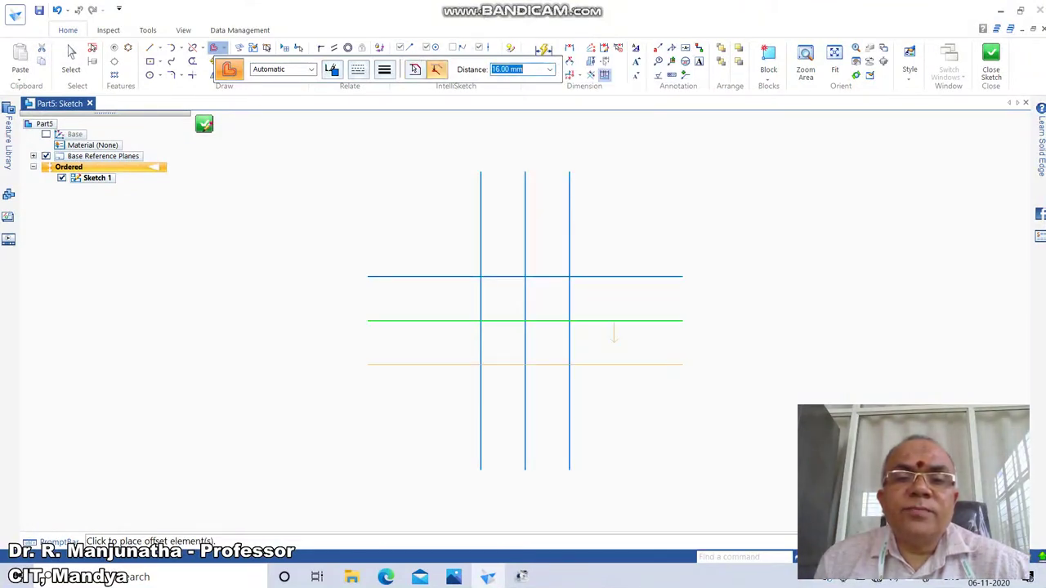
{"action": "left_click", "coordinate": [615, 365]}
{"action": "right_click", "coordinate": [615, 367]}
Delete the projected vertical and horizontal centre lines, keeping the four offset lines
{"action": "left_click", "coordinate": [71, 62]}
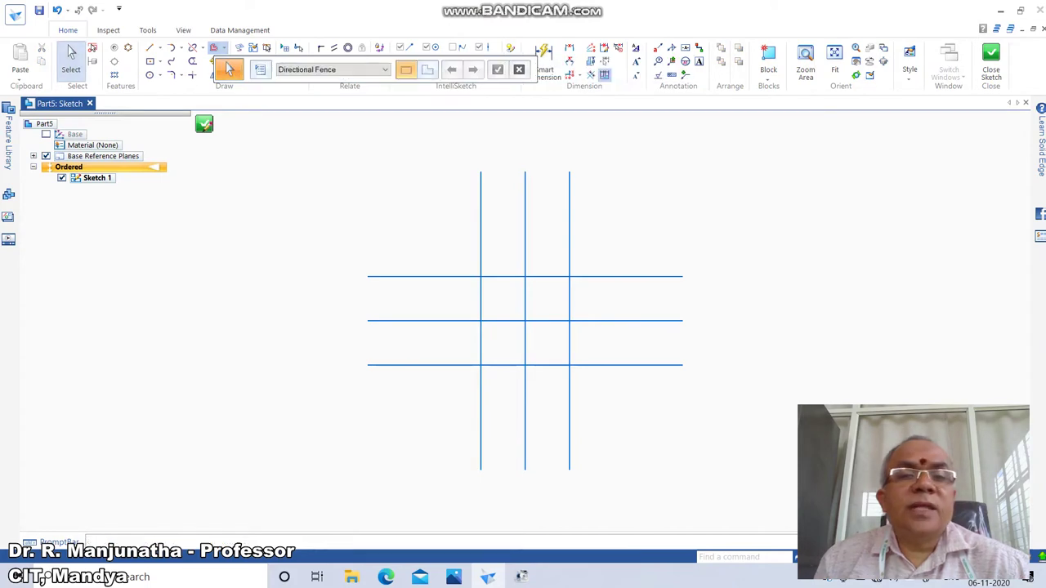
{"action": "left_click", "coordinate": [525, 245]}
{"action": "key", "text": "Delete"}
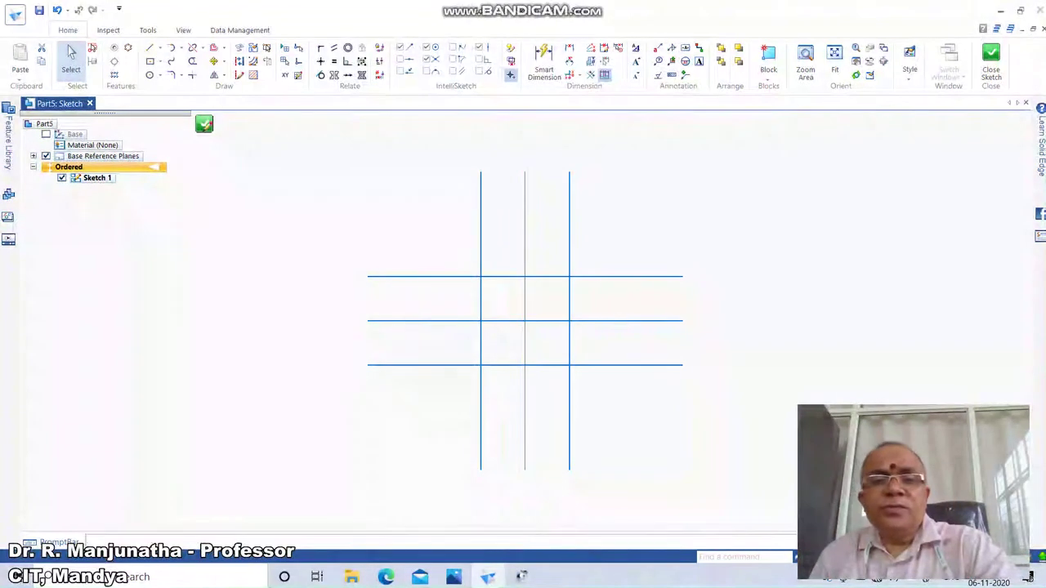
{"action": "left_click", "coordinate": [597, 321]}
{"action": "key", "text": "Delete"}
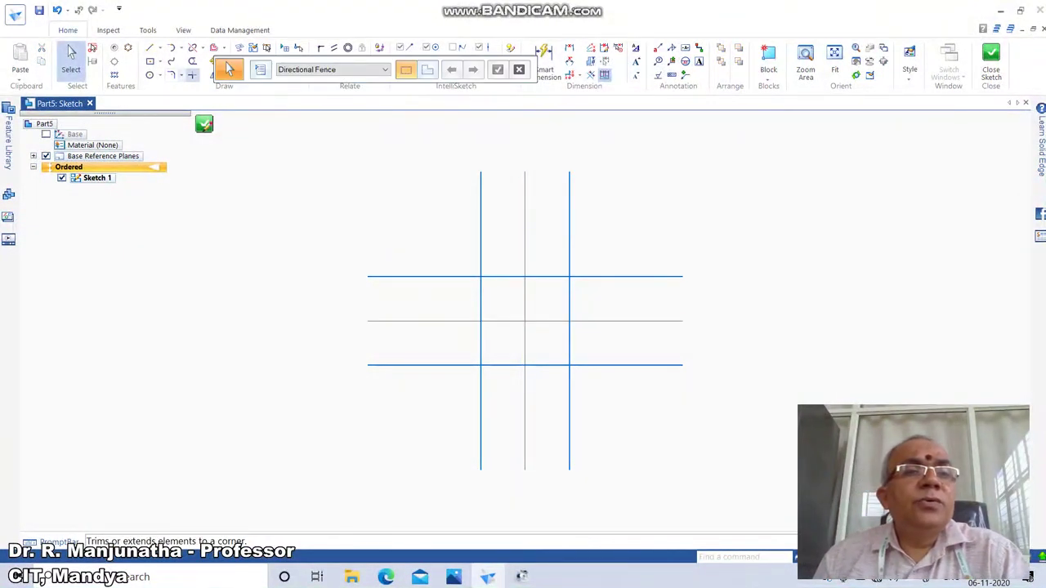
Trim the four offset lines to corners to form a closed square around the origin, and close the sketch
{"action": "left_click", "coordinate": [192, 76]}
{"action": "left_click", "coordinate": [504, 277]}
{"action": "left_click", "coordinate": [481, 300]}
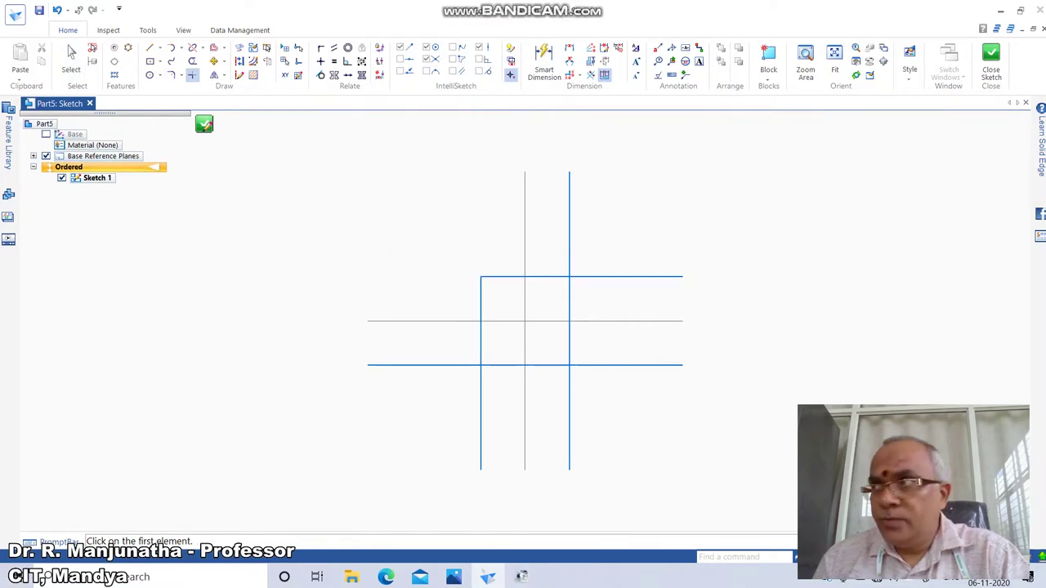
{"action": "left_click", "coordinate": [546, 276]}
{"action": "left_click", "coordinate": [570, 301]}
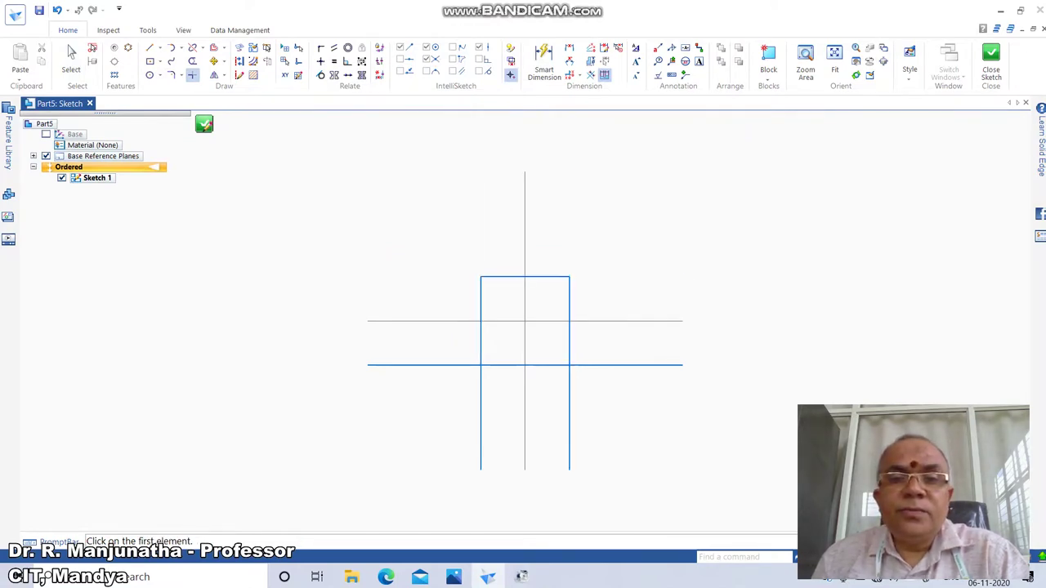
{"action": "left_click", "coordinate": [546, 365]}
{"action": "left_click", "coordinate": [511, 365]}
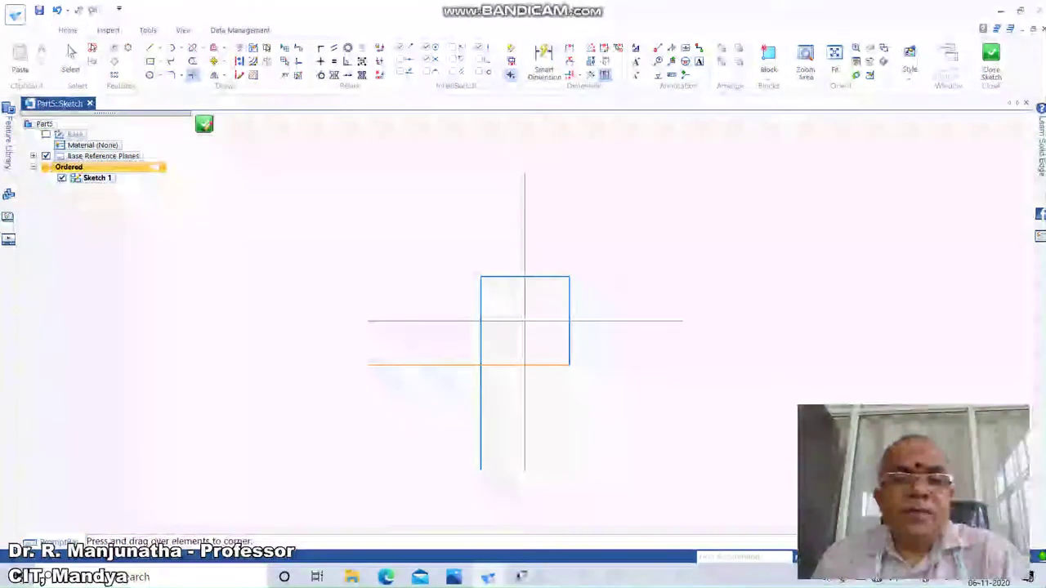
{"action": "left_click", "coordinate": [480, 343]}
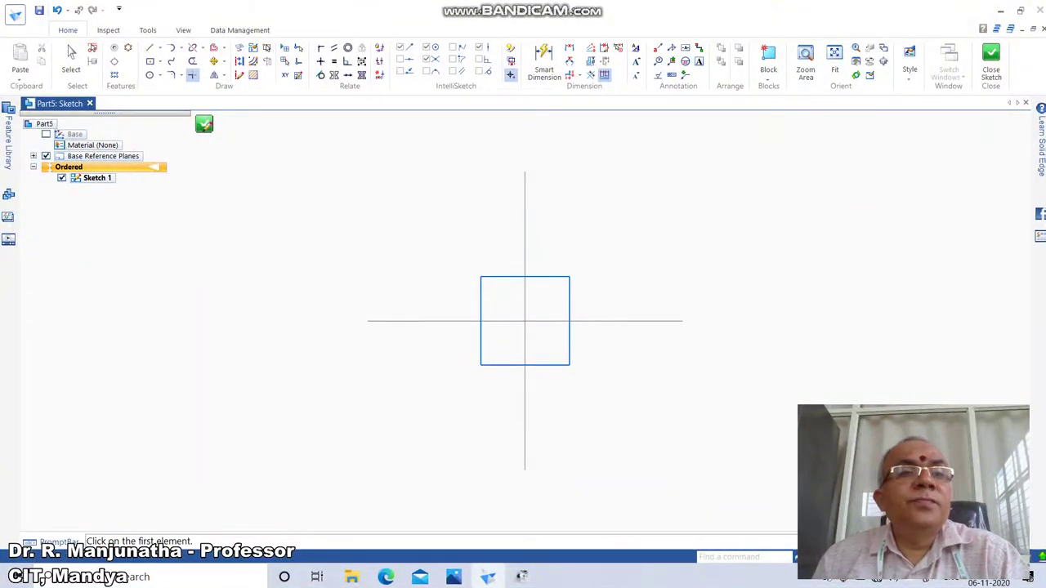
{"action": "left_click", "coordinate": [204, 124]}
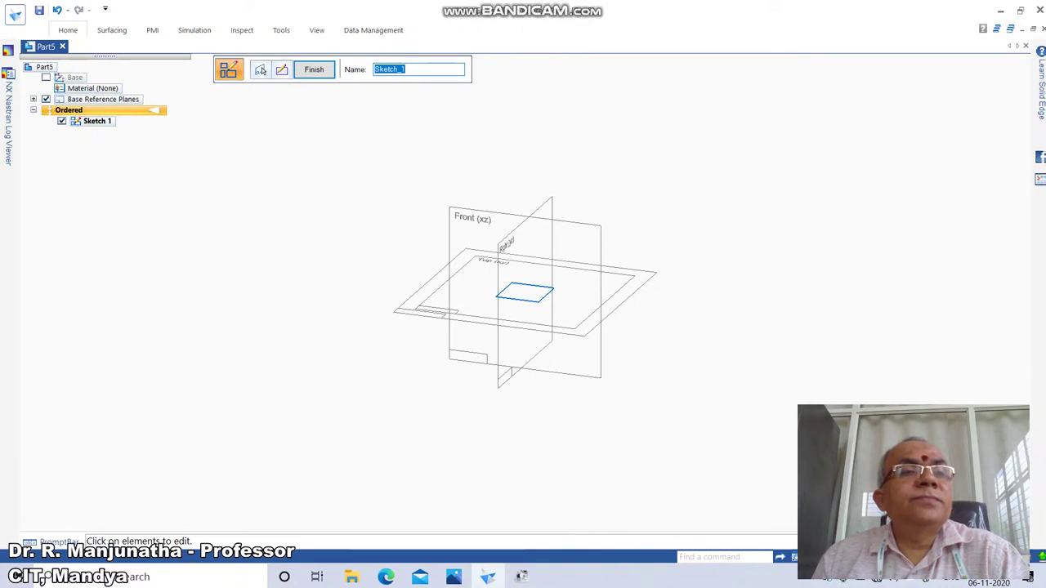
Extrude the square profile 20 mm upward from the Top plane, checking the part drawing in Photos for the height
{"action": "left_click", "coordinate": [67, 30]}
{"action": "left_click", "coordinate": [275, 61]}
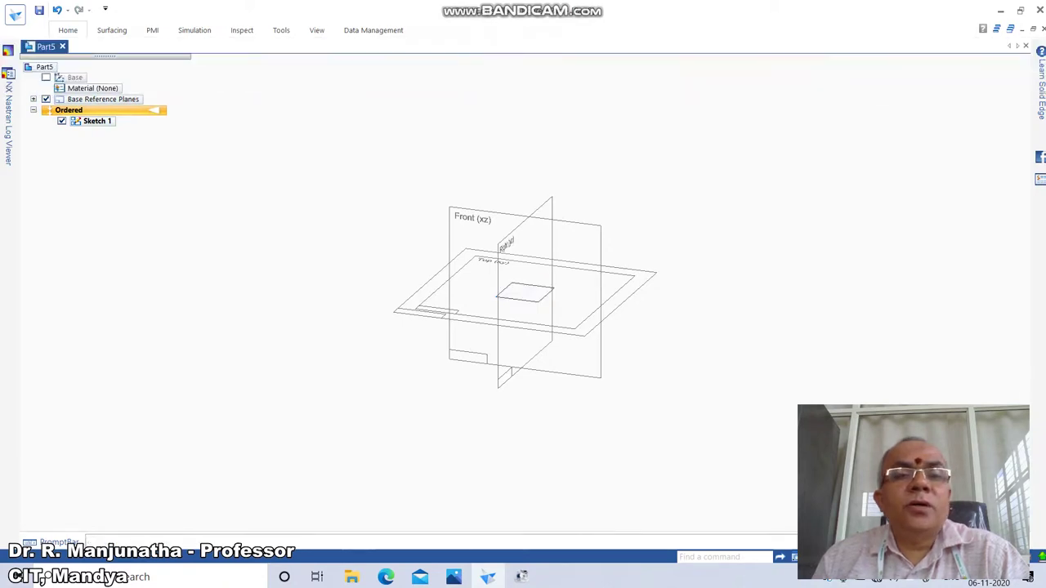
{"action": "left_click", "coordinate": [524, 300]}
{"action": "right_click", "coordinate": [523, 300]}
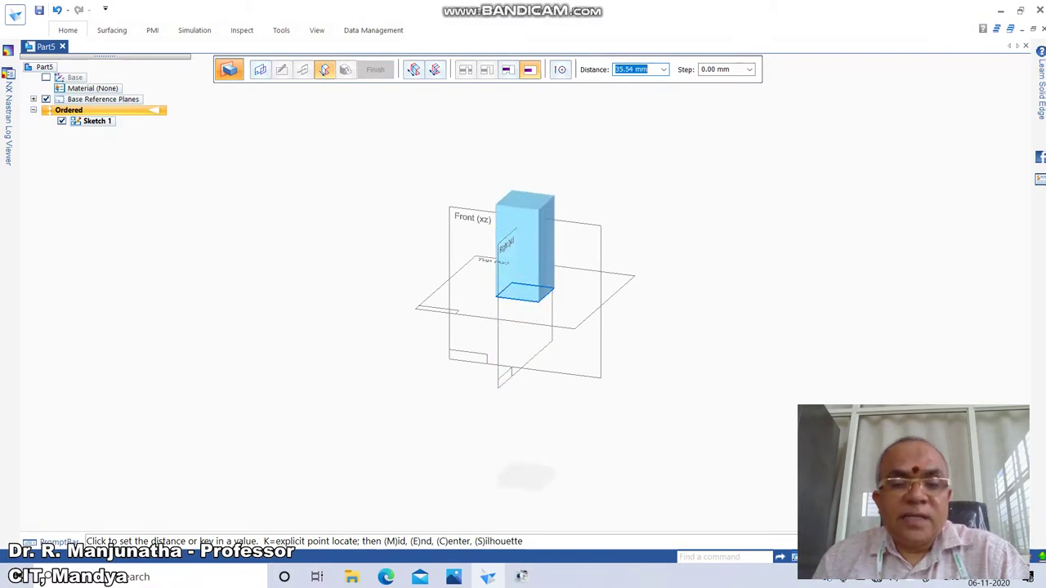
{"action": "left_click", "coordinate": [454, 577]}
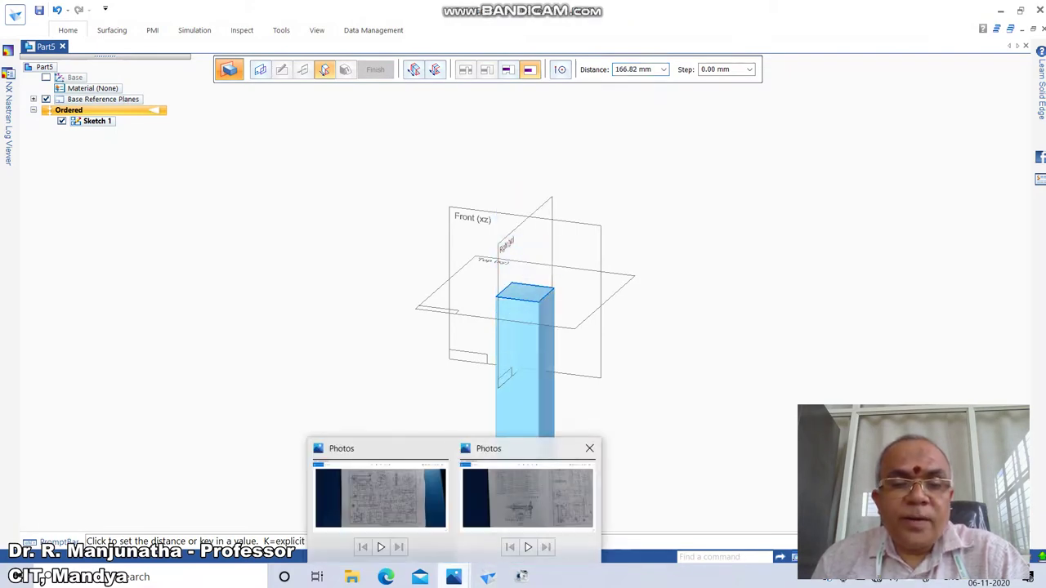
{"action": "left_click", "coordinate": [528, 498]}
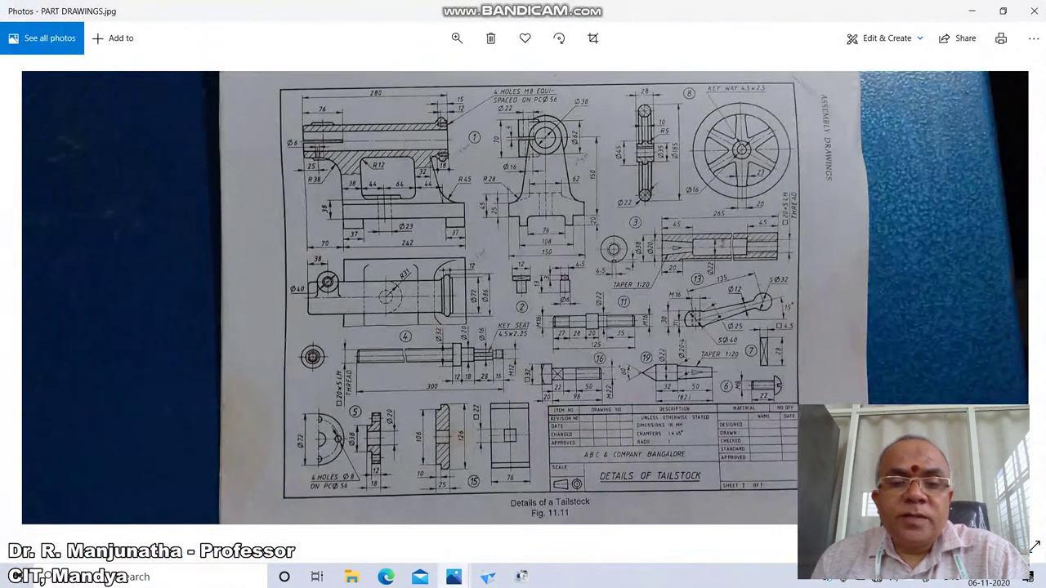
{"action": "left_click", "coordinate": [488, 577]}
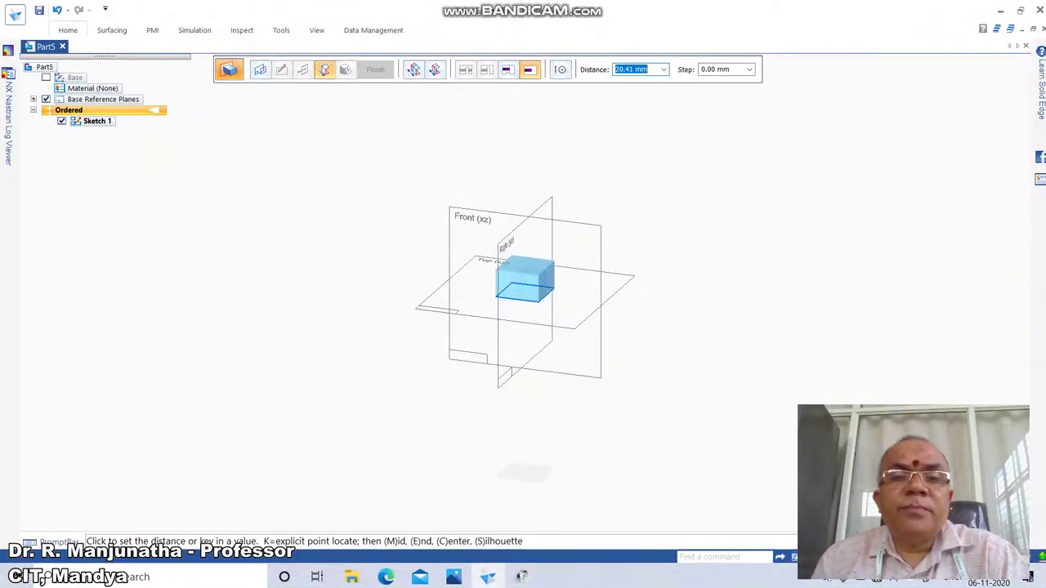
{"action": "type", "text": "20"}
{"action": "key", "text": "Return"}
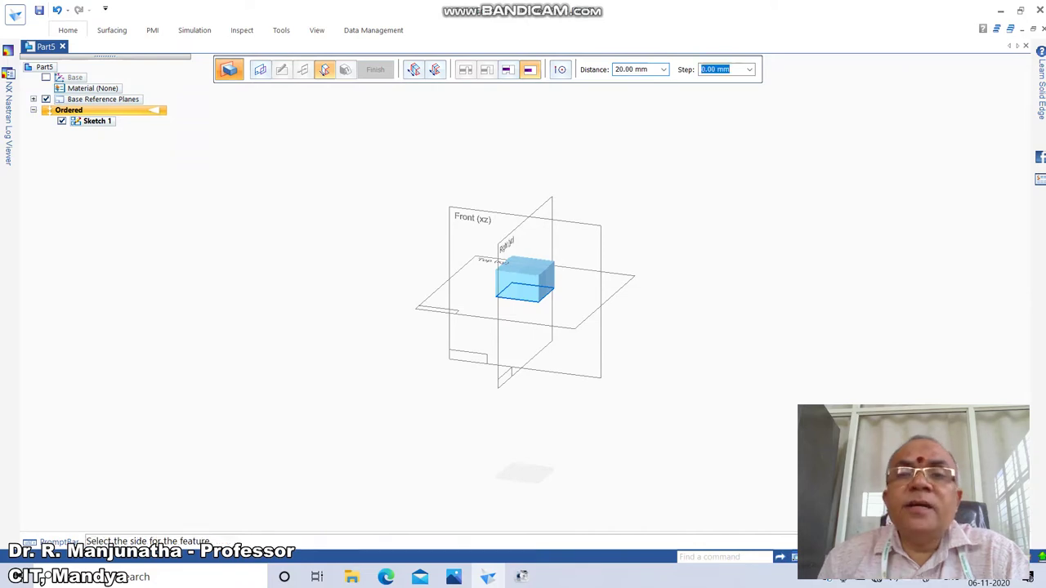
{"action": "left_click", "coordinate": [525, 274]}
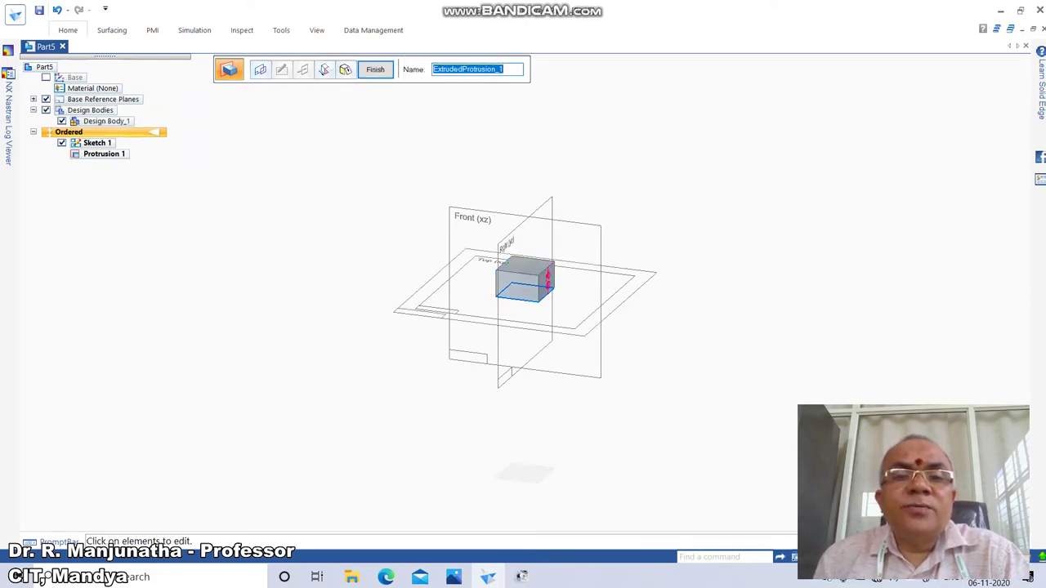
Start a sketch on an angled plane at 45° to the block's front face, passing diagonally through its opposite vertical edges
{"action": "left_click", "coordinate": [68, 31]}
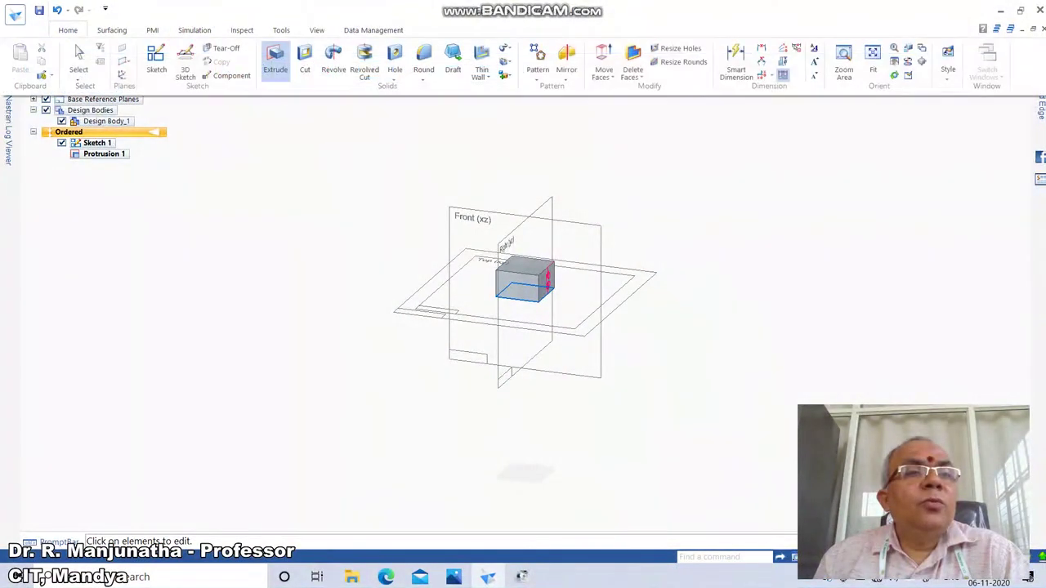
{"action": "left_click", "coordinate": [156, 58]}
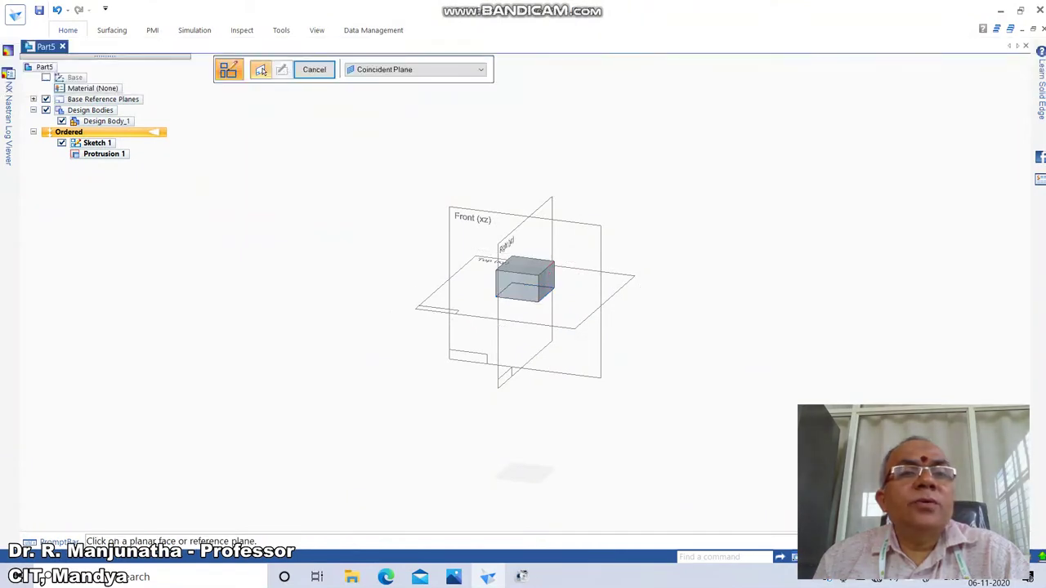
{"action": "left_click", "coordinate": [416, 69]}
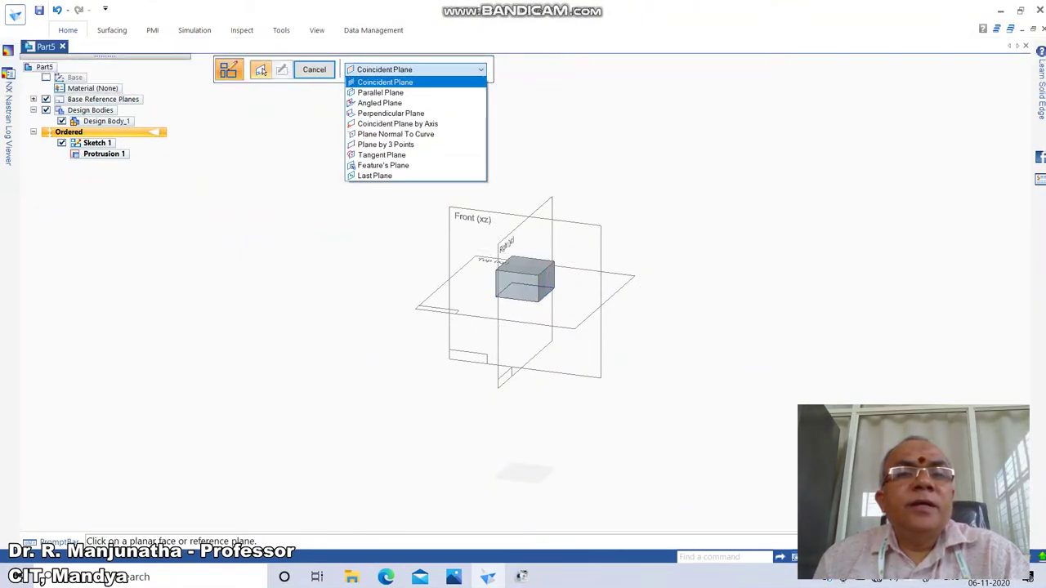
{"action": "left_click", "coordinate": [381, 103]}
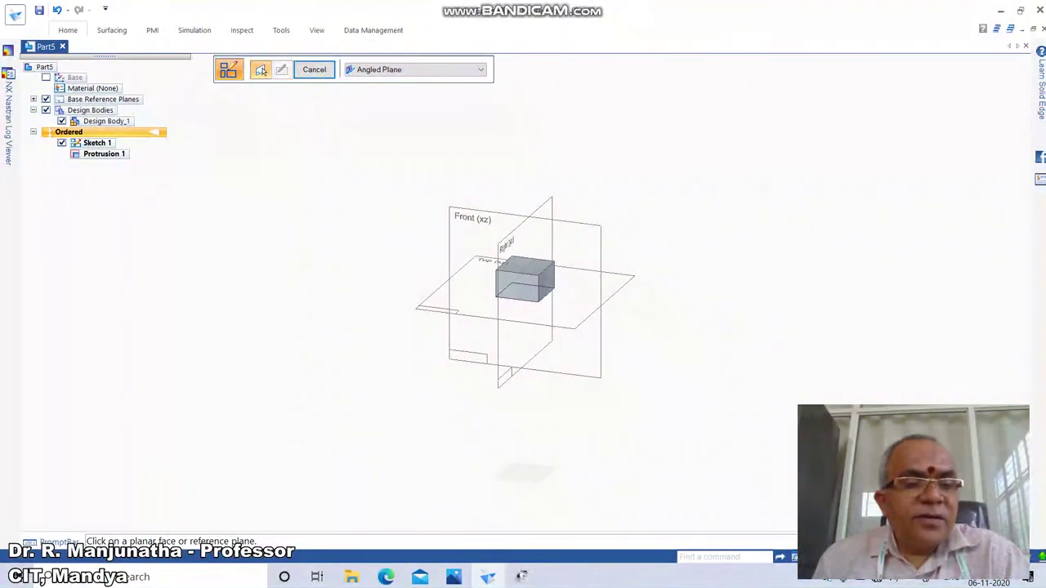
{"action": "left_click", "coordinate": [518, 286]}
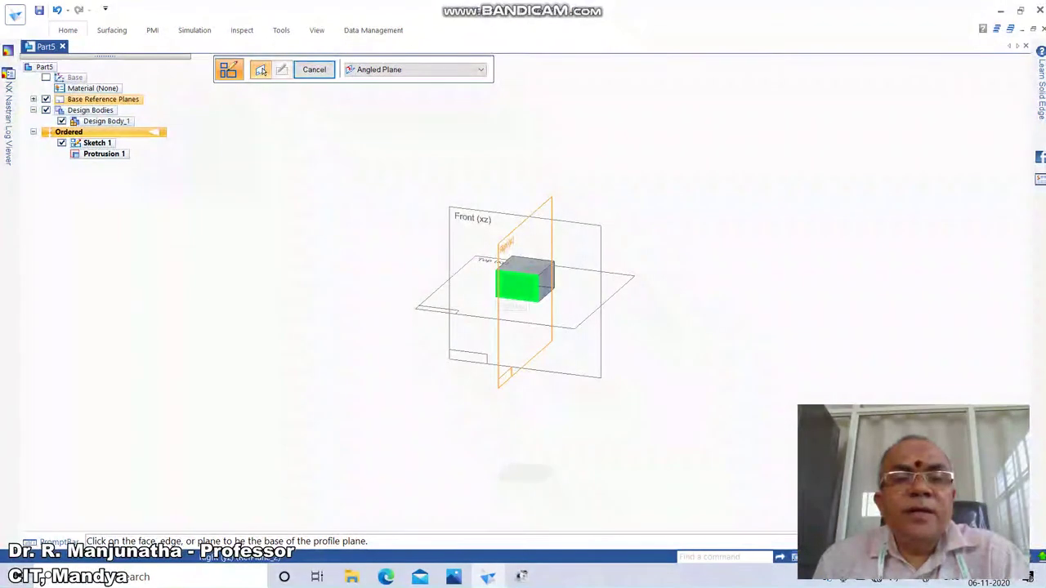
{"action": "left_click", "coordinate": [547, 280]}
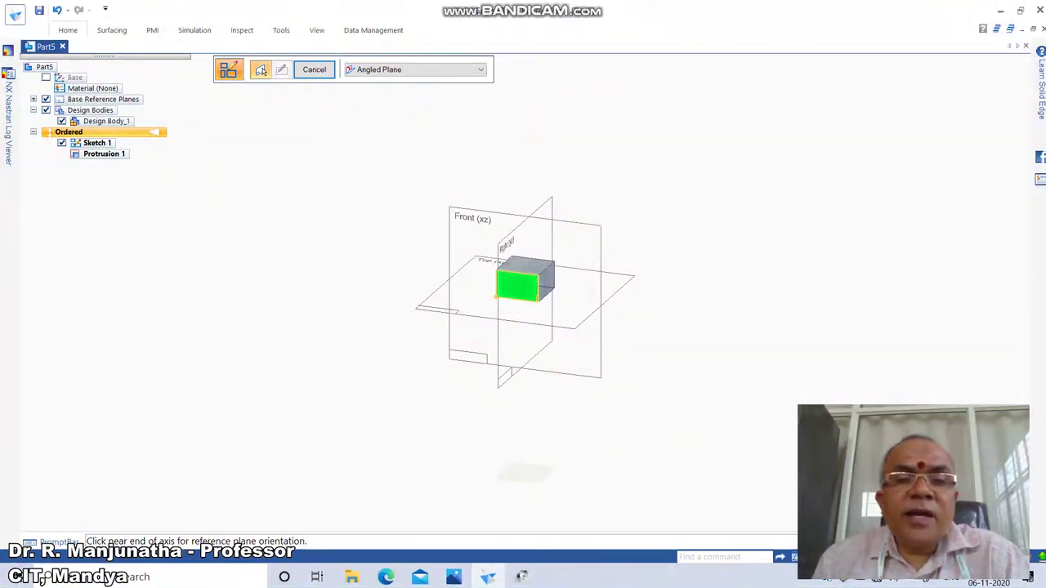
{"action": "left_click", "coordinate": [497, 296]}
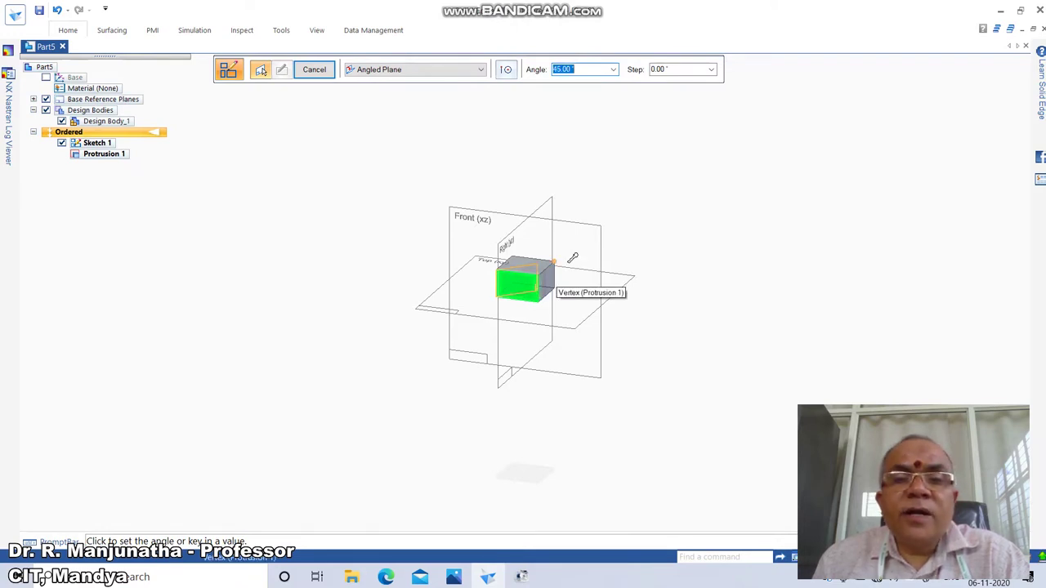
{"action": "left_click", "coordinate": [555, 262]}
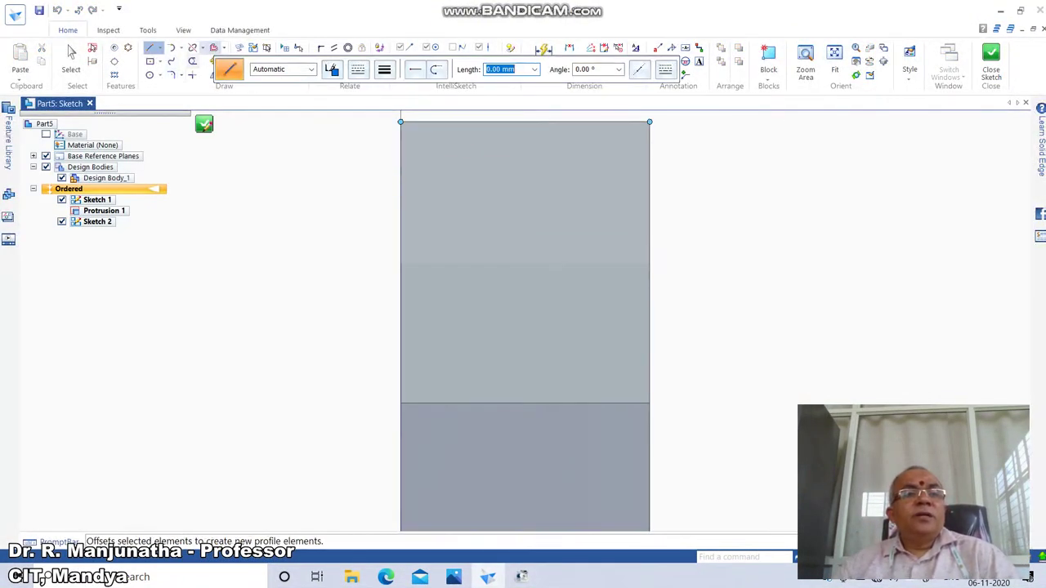
Project the block's vertical corner edge, its top-face edge and the middle vertical edge into the diagonal sketch
{"action": "left_click", "coordinate": [834, 56]}
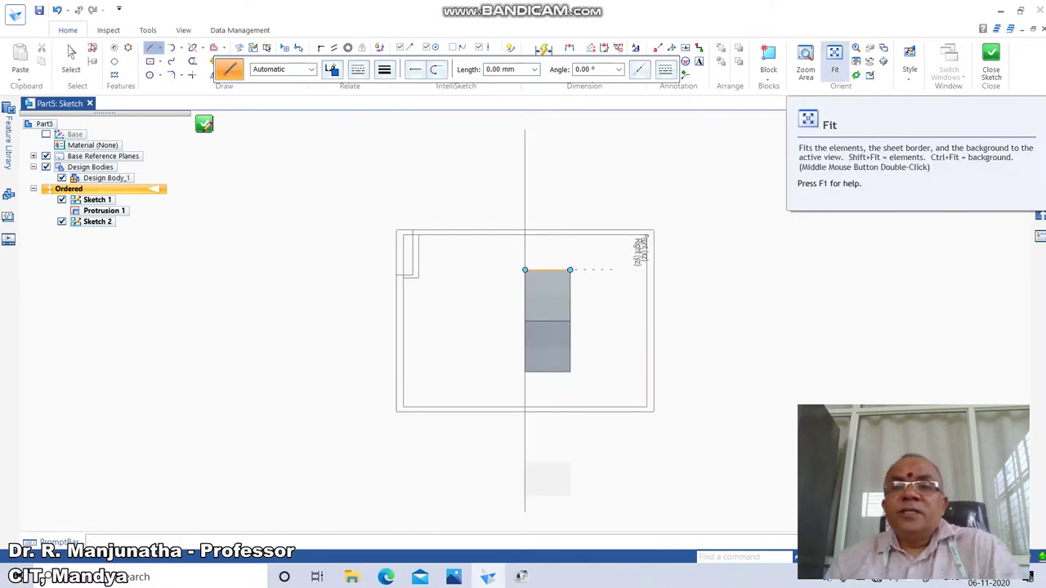
{"action": "left_click", "coordinate": [806, 61]}
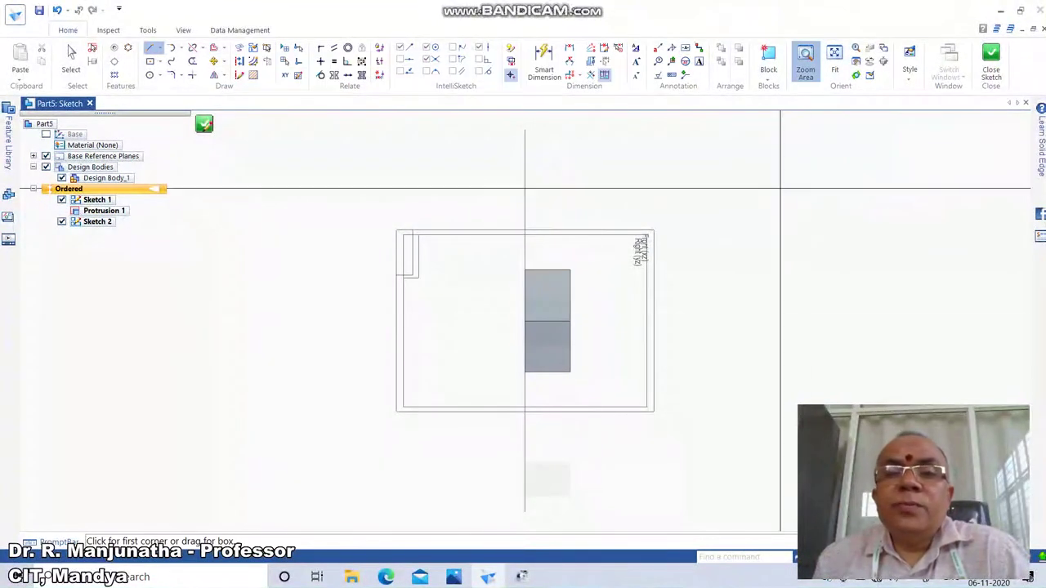
{"action": "left_click", "coordinate": [472, 238]}
{"action": "left_click", "coordinate": [777, 414]}
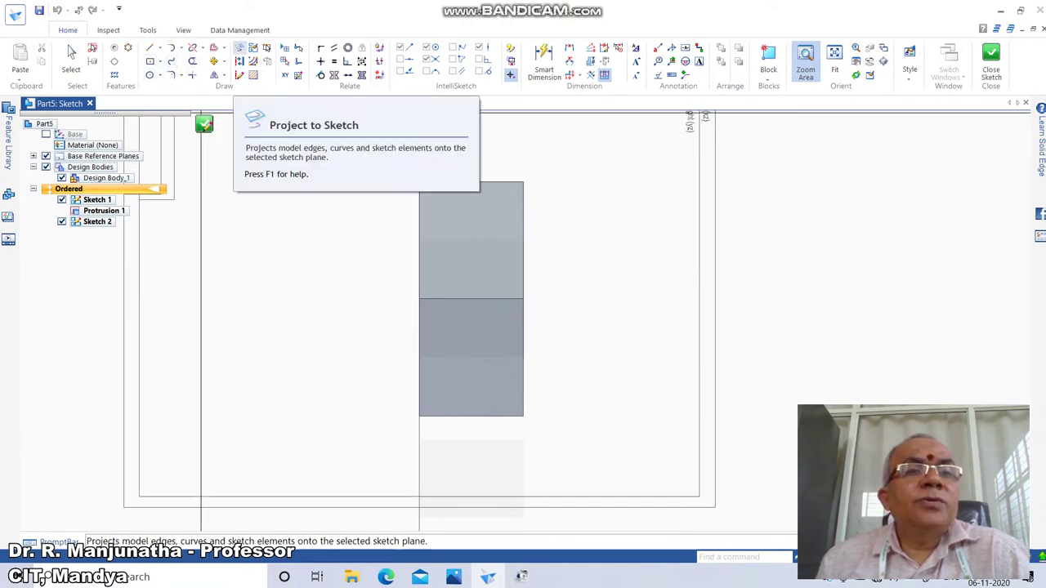
{"action": "left_click", "coordinate": [240, 49]}
{"action": "left_click", "coordinate": [238, 172]}
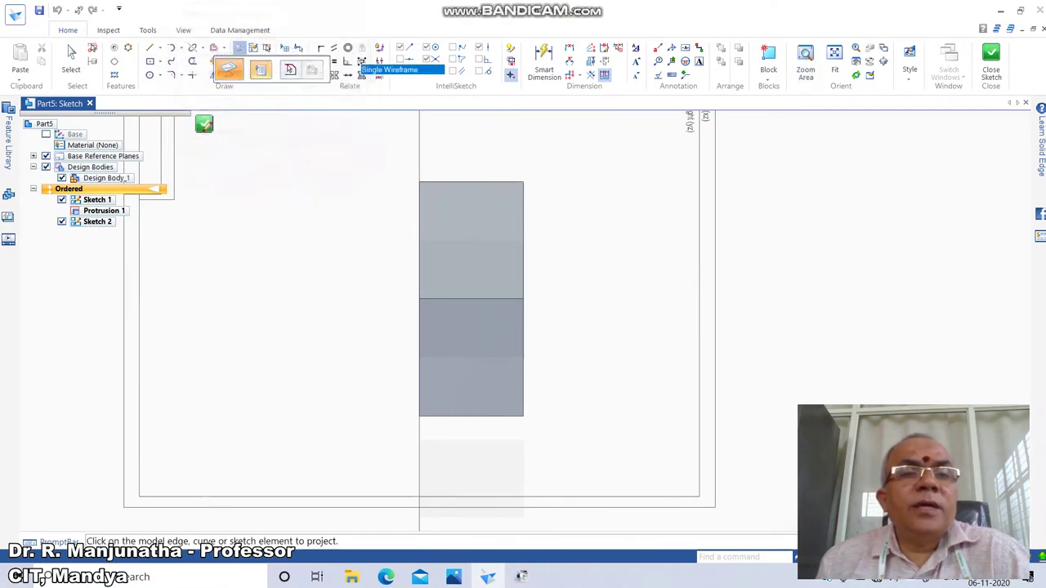
{"action": "left_click", "coordinate": [478, 182]}
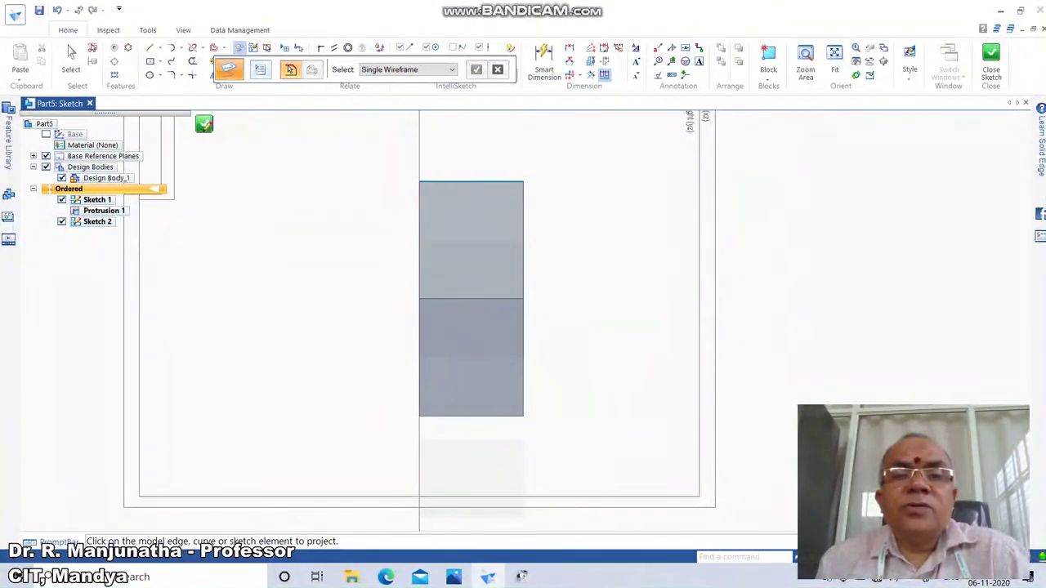
{"action": "left_click", "coordinate": [523, 239]}
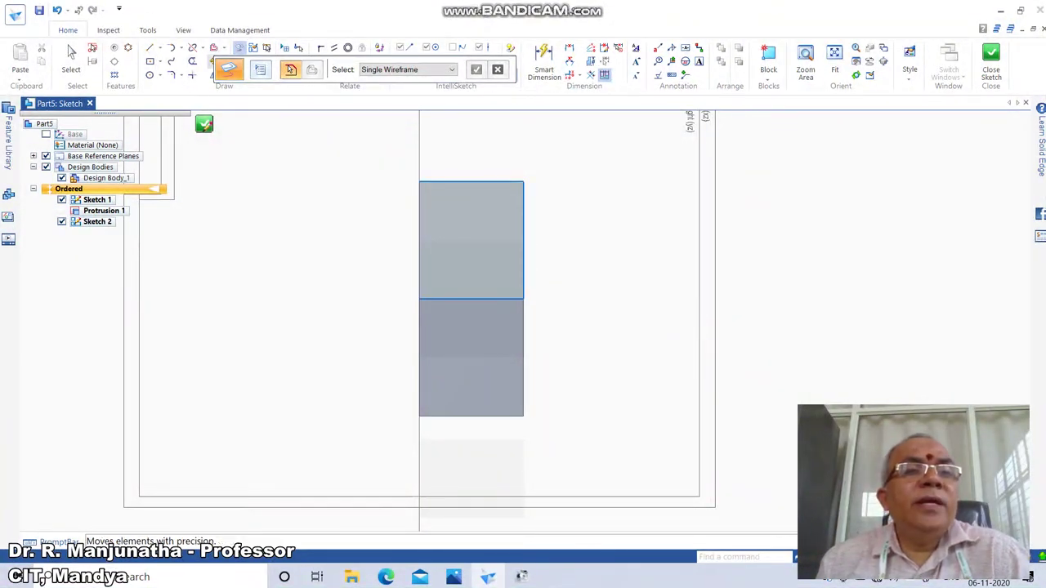
Offset the projected top-face line 4.4 mm inward into the block
{"action": "left_click", "coordinate": [215, 47]}
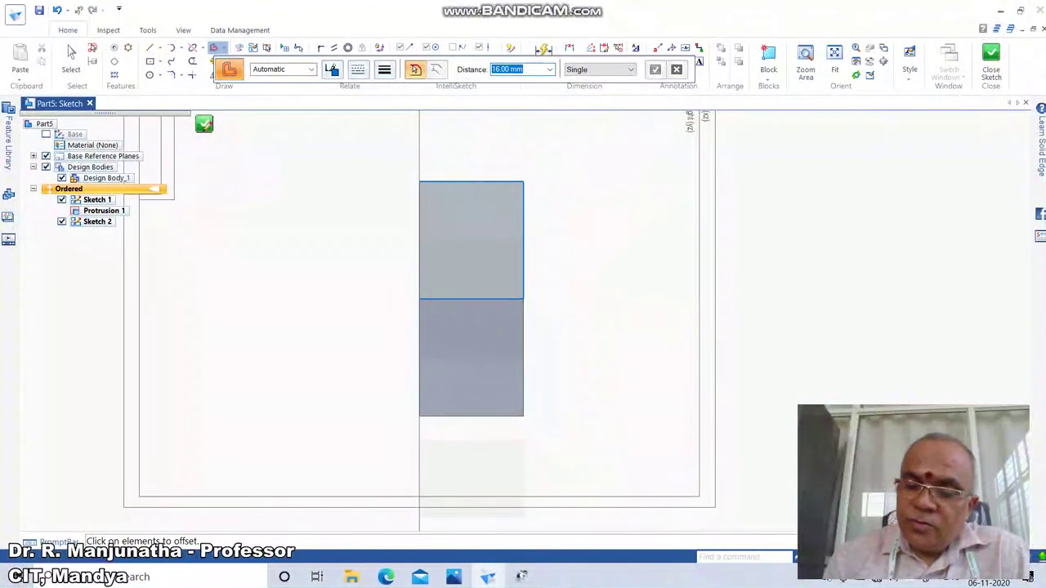
{"action": "key", "text": "Return"}
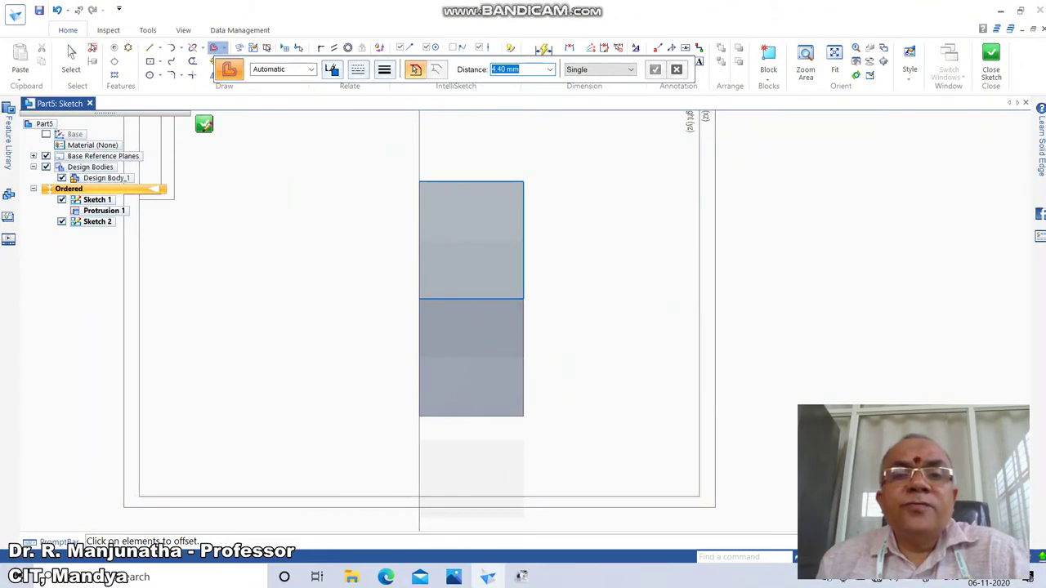
{"action": "right_click", "coordinate": [523, 241]}
{"action": "left_click", "coordinate": [490, 241]}
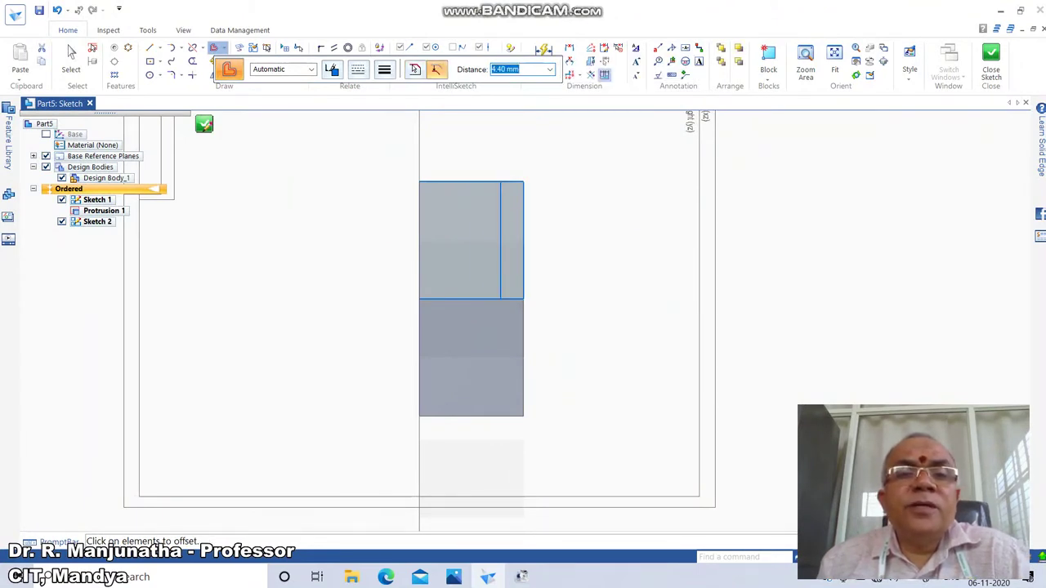
Draw a 100 mm slanted line from the offset line's outer end through the centre of the block's top, and delete the offset line
{"action": "left_click", "coordinate": [151, 47]}
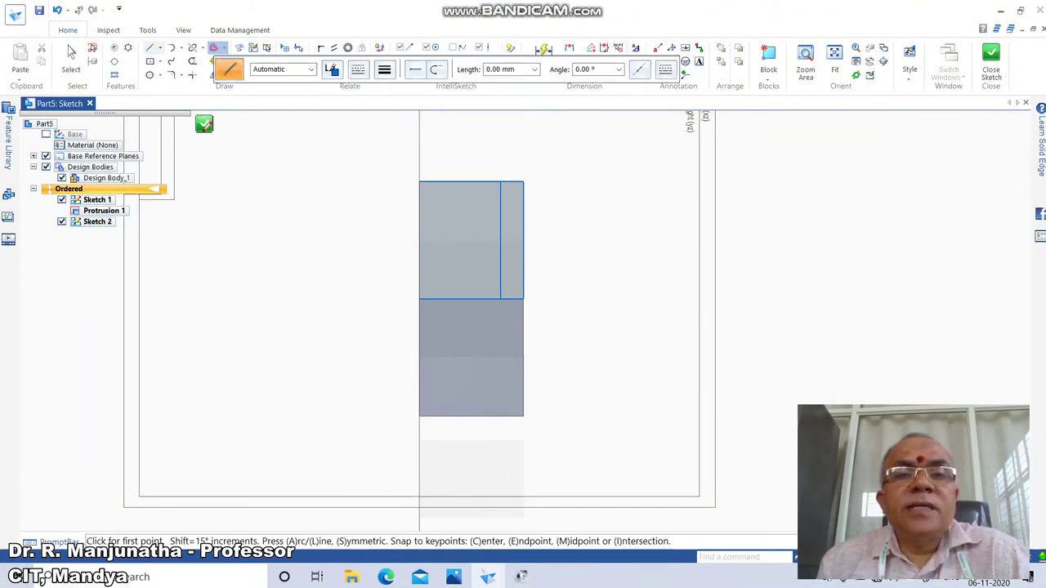
{"action": "left_click", "coordinate": [500, 181]}
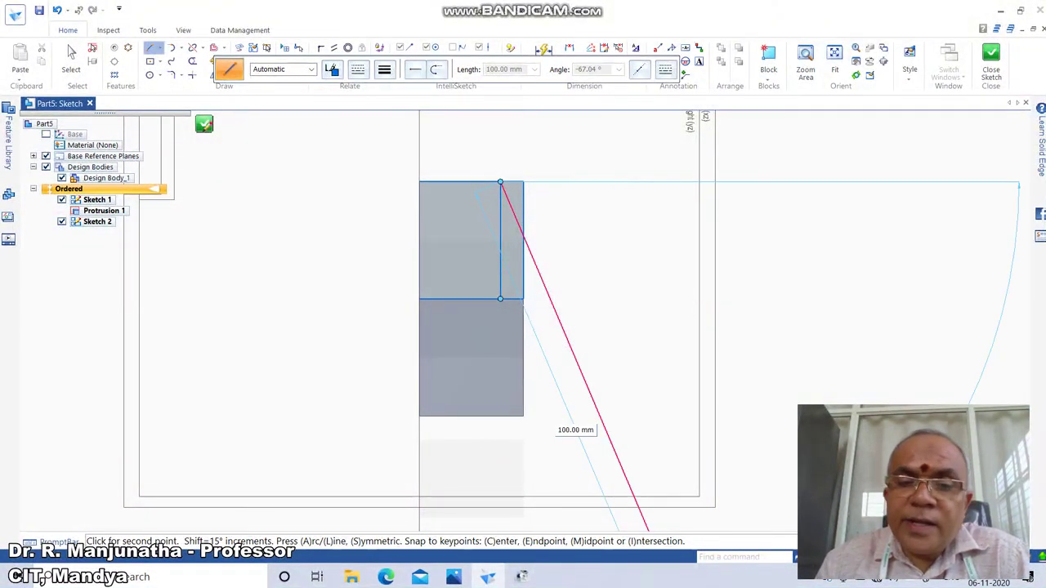
{"action": "left_click", "coordinate": [523, 299]}
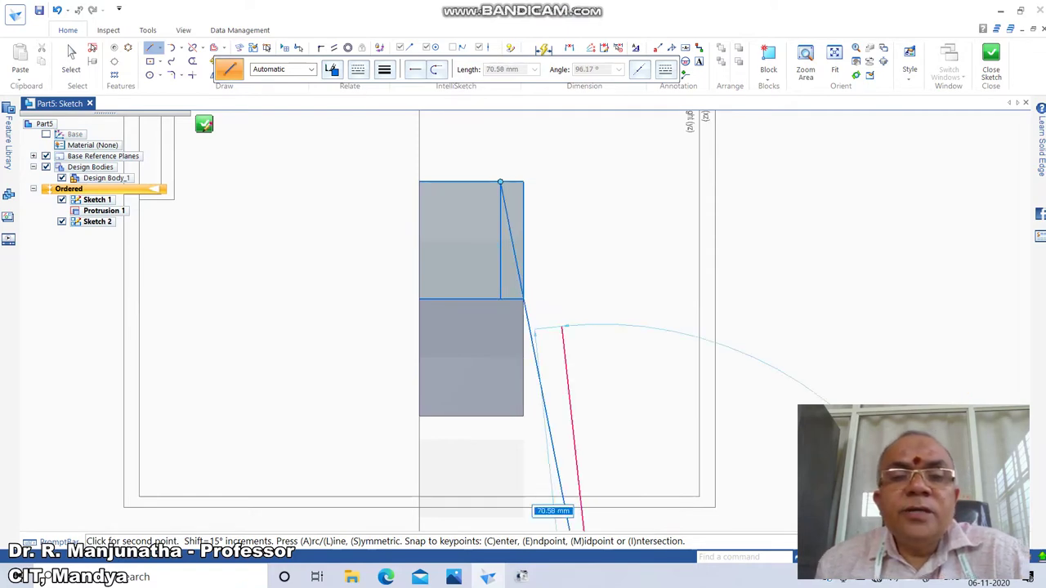
{"action": "right_click", "coordinate": [562, 327]}
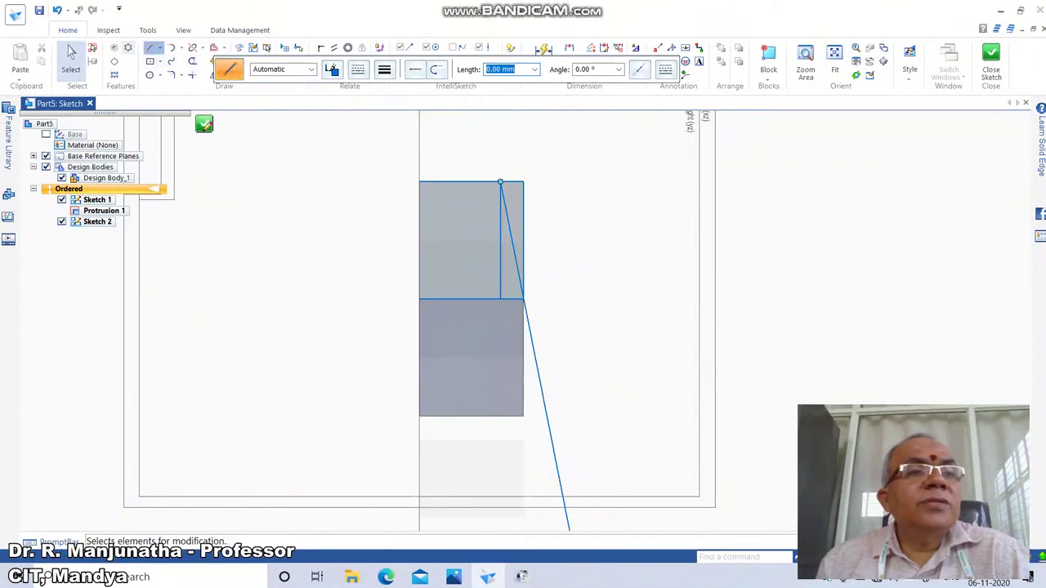
{"action": "left_click", "coordinate": [71, 62]}
{"action": "left_click", "coordinate": [501, 245]}
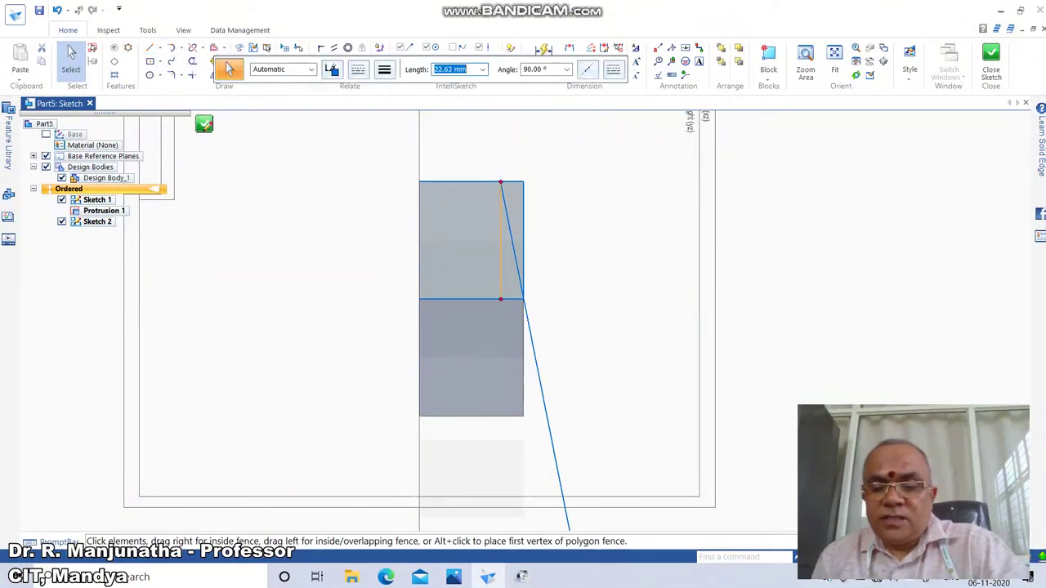
{"action": "key", "text": "Delete"}
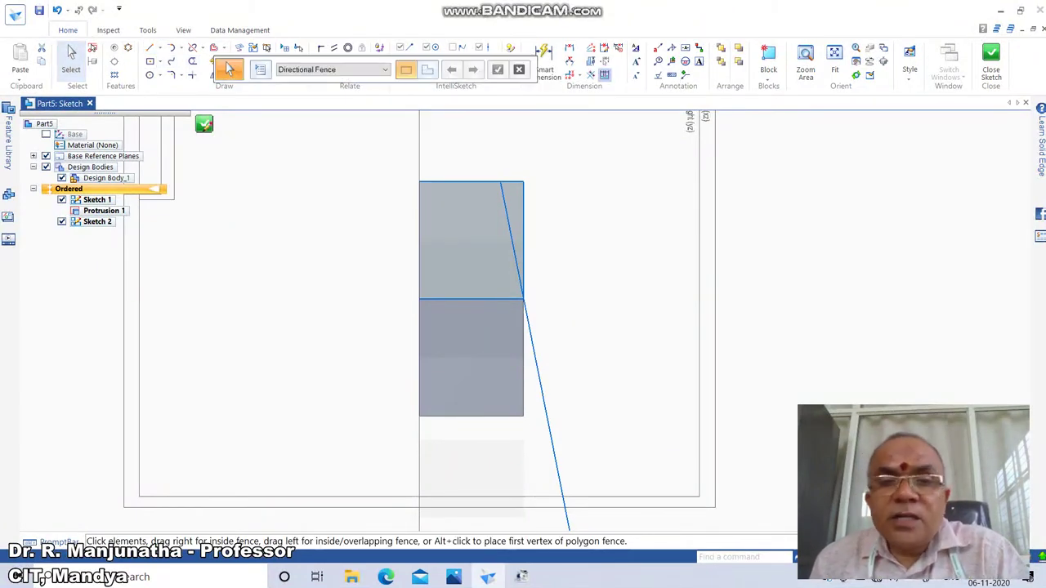
Trim the slanted, corner-edge and top-face lines to corners to form a closed thin triangle, and close the sketch
{"action": "left_click", "coordinate": [806, 62]}
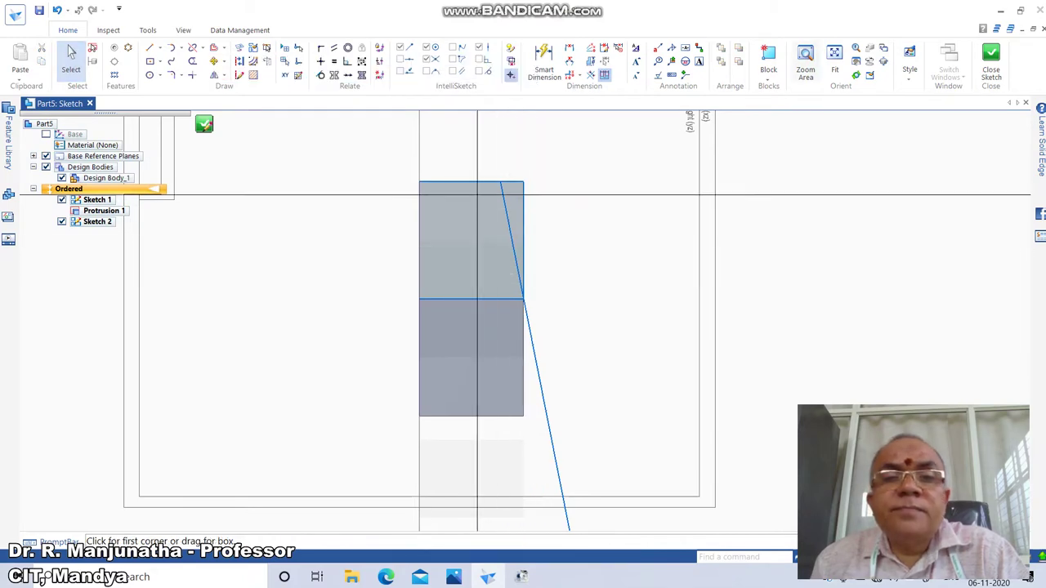
{"action": "left_click_drag", "start_coordinate": [478, 170], "coordinate": [558, 330]}
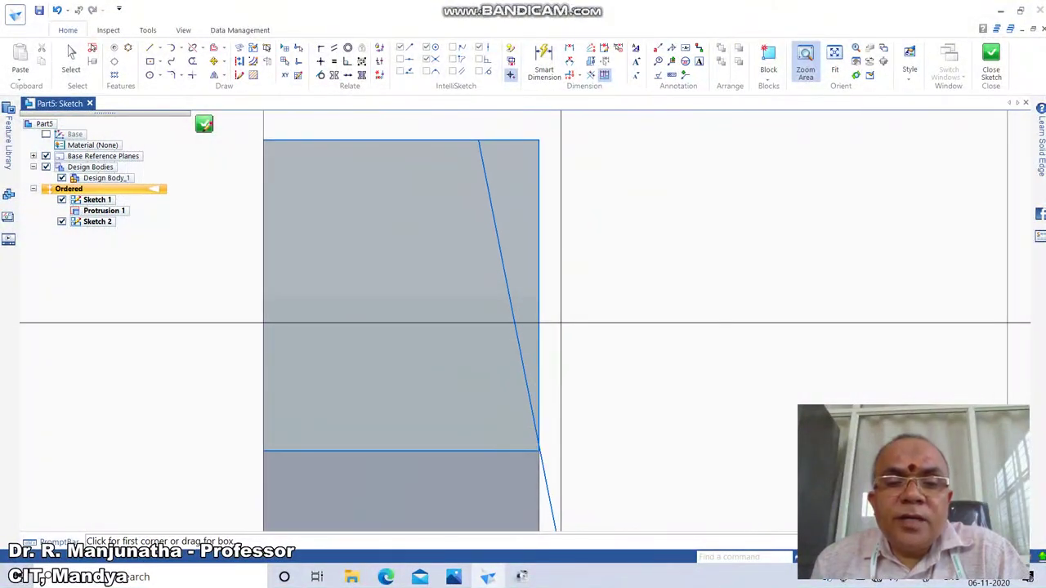
{"action": "left_click", "coordinate": [193, 75]}
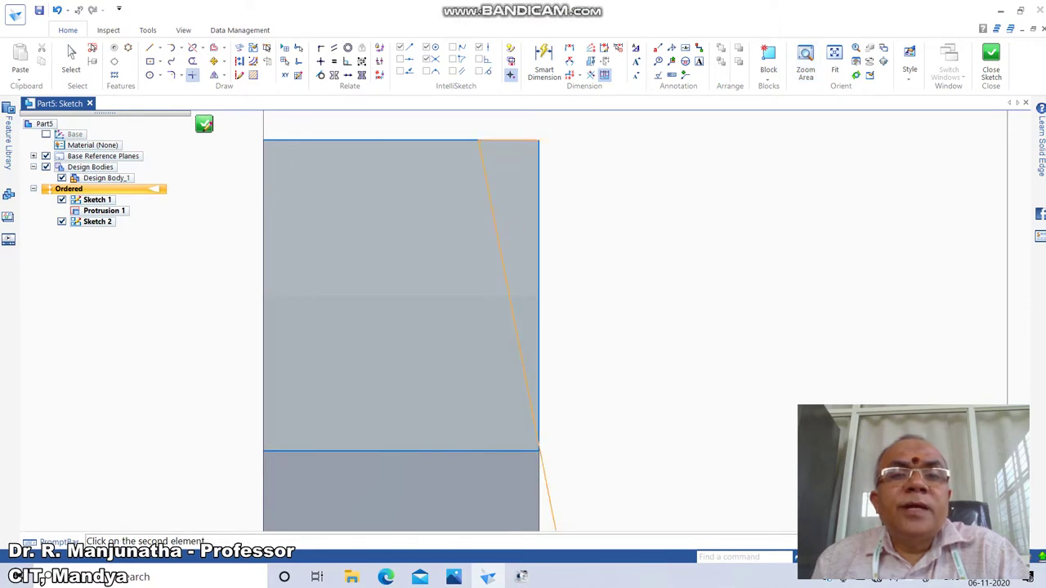
{"action": "left_click", "coordinate": [508, 139]}
{"action": "left_click", "coordinate": [496, 225]}
{"action": "left_click", "coordinate": [539, 253]}
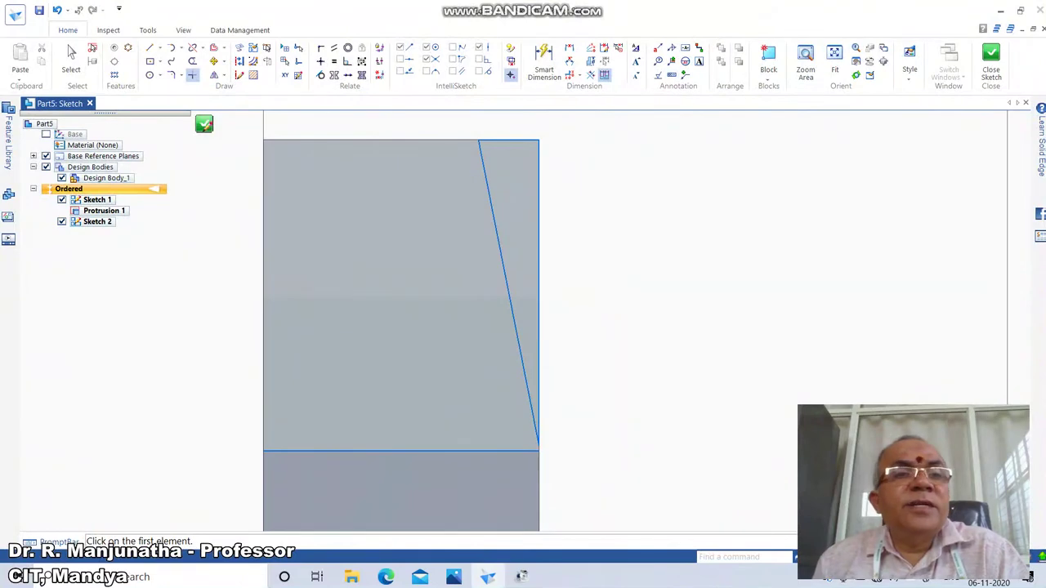
{"action": "left_click", "coordinate": [204, 124]}
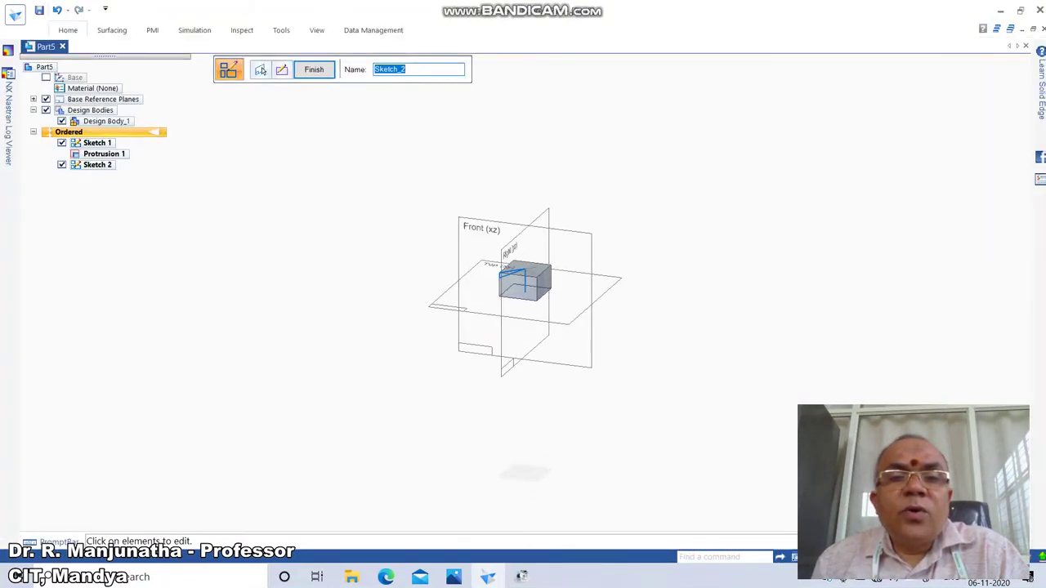
Make a revolved cut of the triangular profile through a full revolution about the block's central vertical line
{"action": "left_click", "coordinate": [68, 31]}
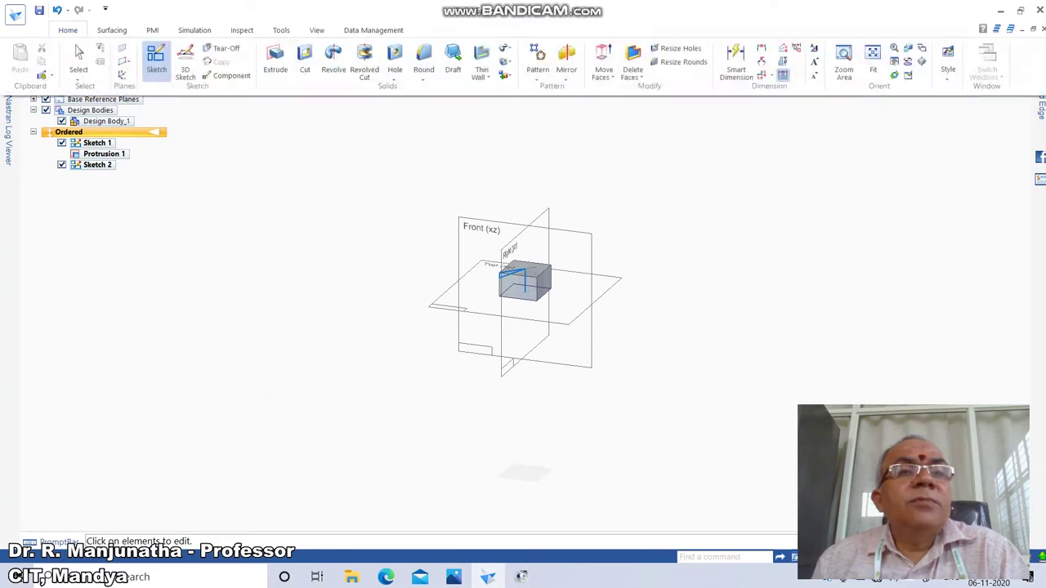
{"action": "left_click", "coordinate": [365, 64]}
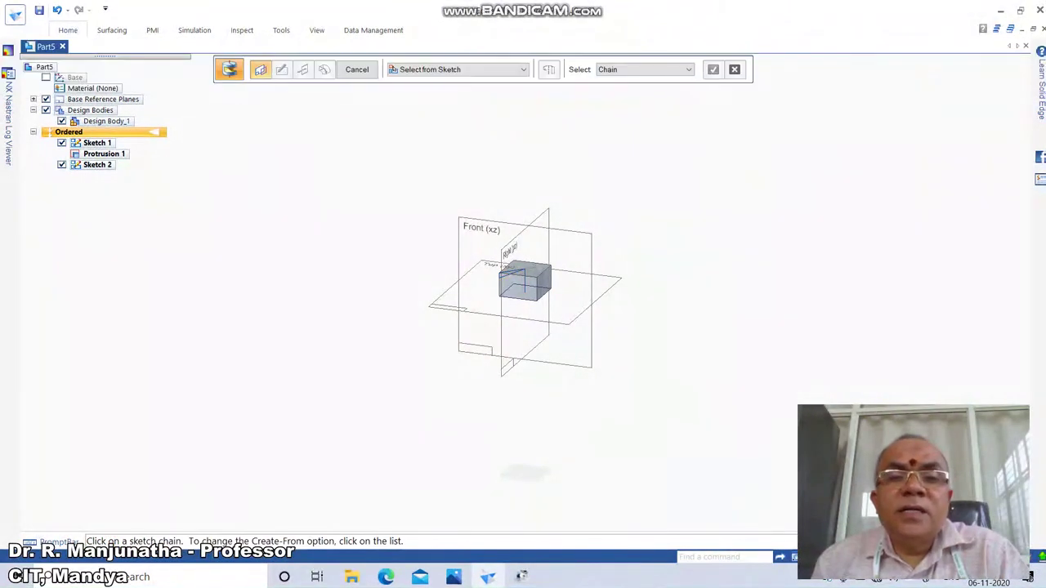
{"action": "left_click", "coordinate": [512, 273]}
{"action": "right_click", "coordinate": [512, 273]}
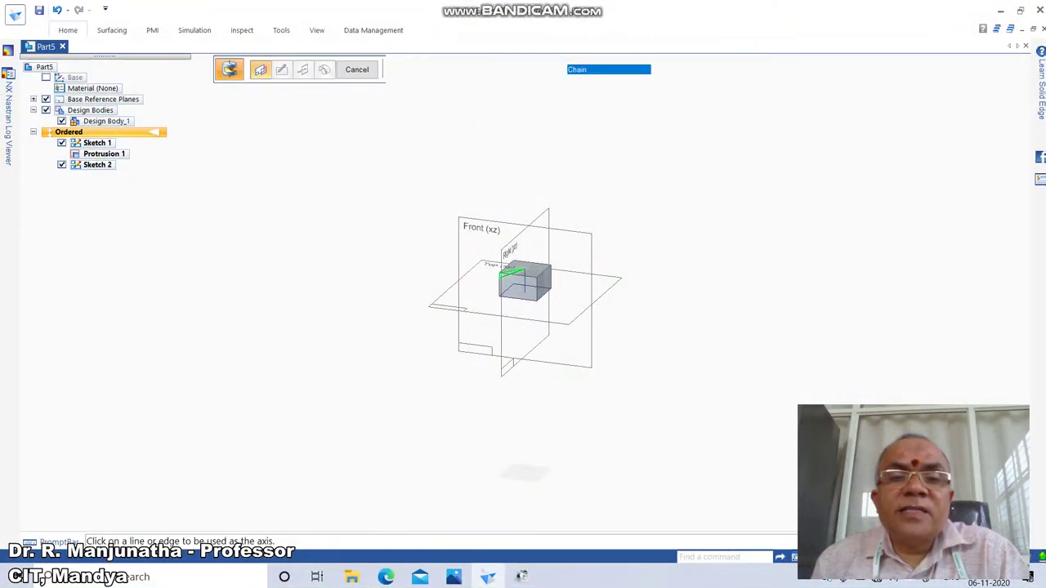
{"action": "left_click", "coordinate": [525, 283]}
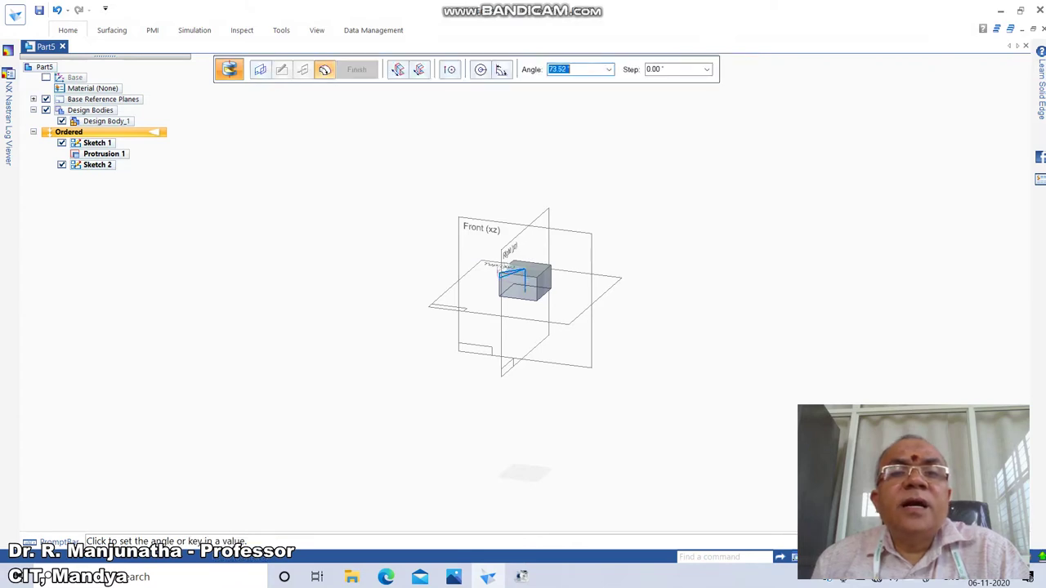
{"action": "left_click", "coordinate": [480, 71]}
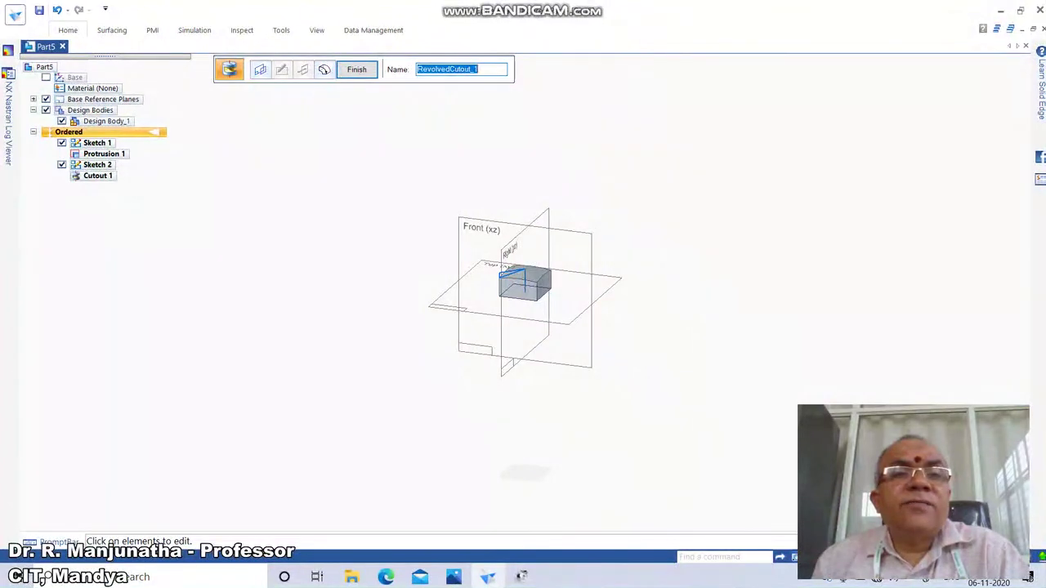
{"action": "left_click", "coordinate": [357, 70]}
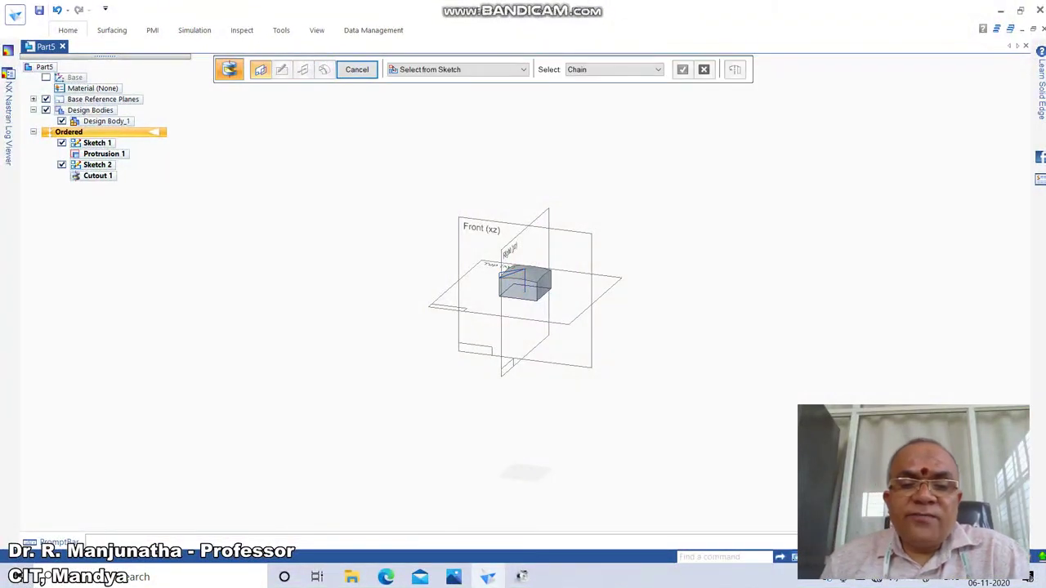
Consult the tailstock part drawing in Photos, return to Solid Edge, and open a sketch on the underside of the bolt head
{"action": "mouse_move", "coordinate": [453, 577]}
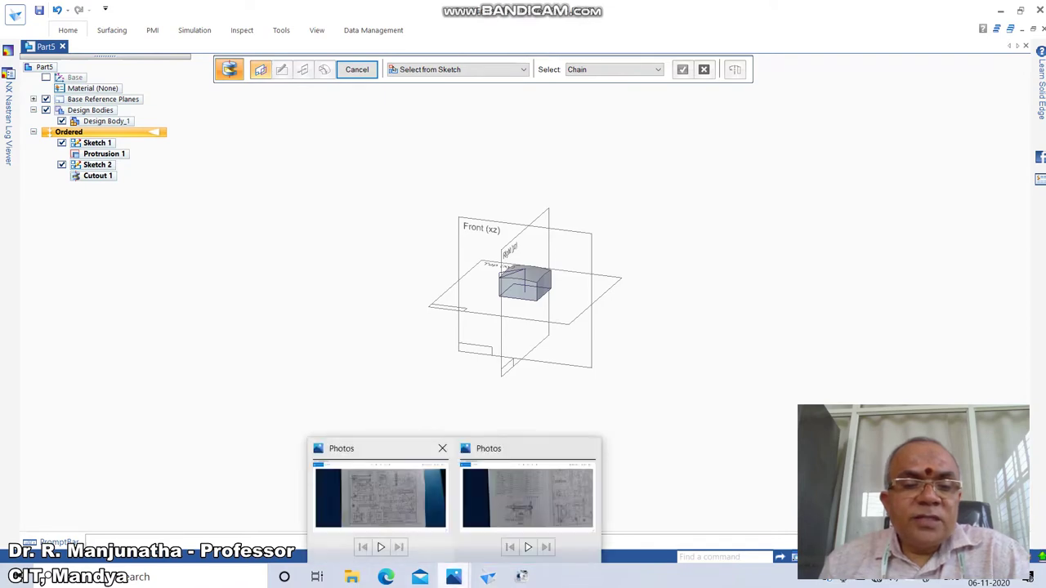
{"action": "left_click", "coordinate": [382, 497]}
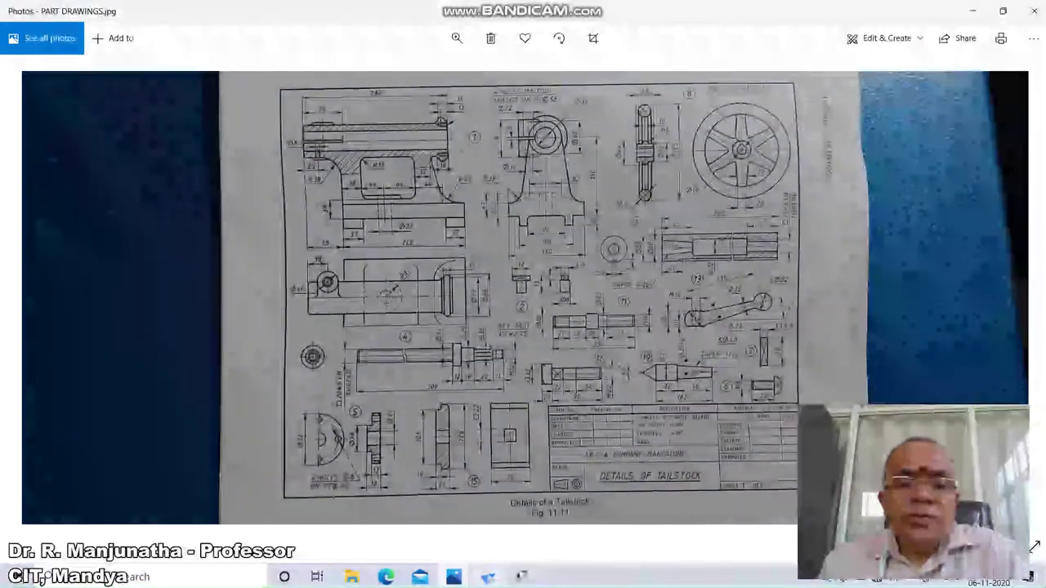
{"action": "left_click", "coordinate": [488, 577]}
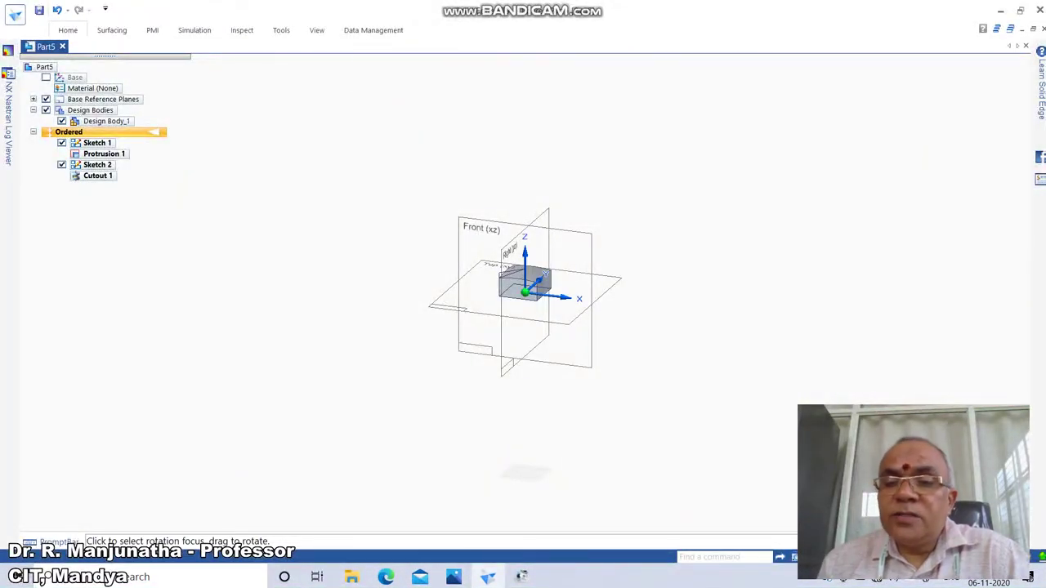
{"action": "middle_click_drag", "start_coordinate": [539, 360], "coordinate": [515, 282]}
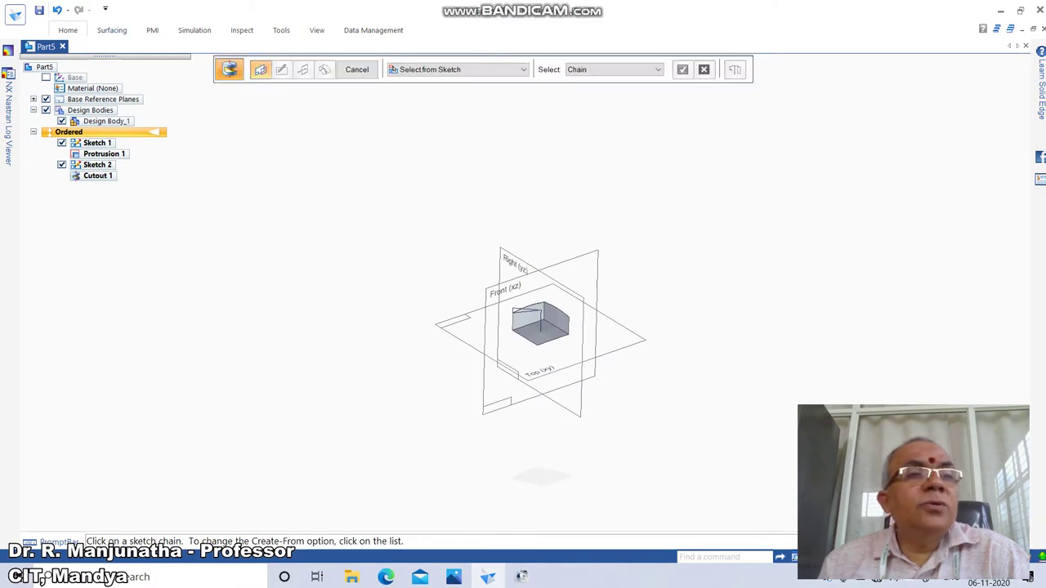
{"action": "left_click", "coordinate": [68, 30]}
{"action": "left_click", "coordinate": [156, 62]}
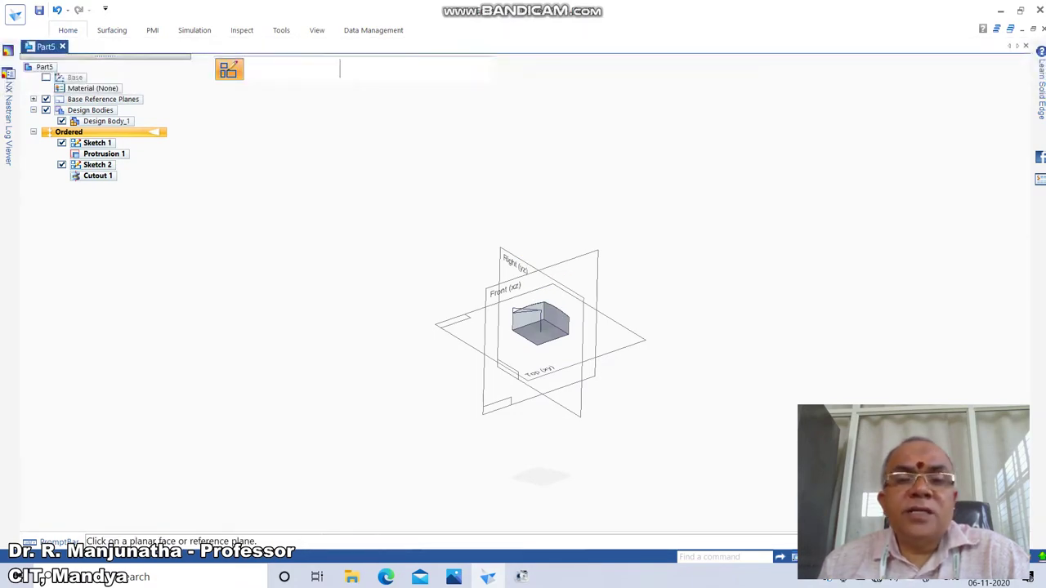
{"action": "left_click", "coordinate": [540, 333]}
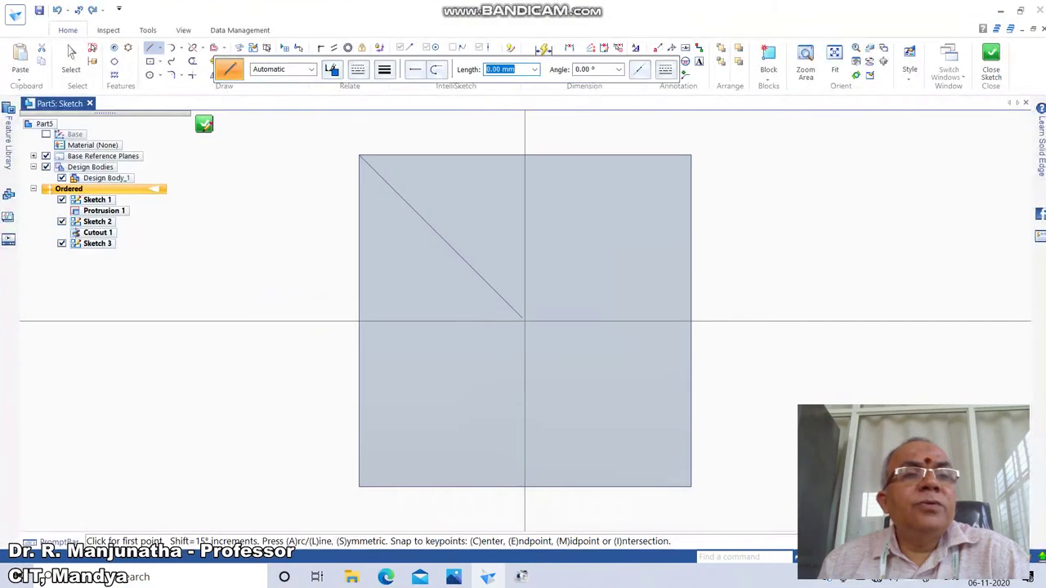
Project the horizontal and vertical reference plane lines through the head's centre into the sketch, using the default projection options
{"action": "left_click", "coordinate": [239, 48]}
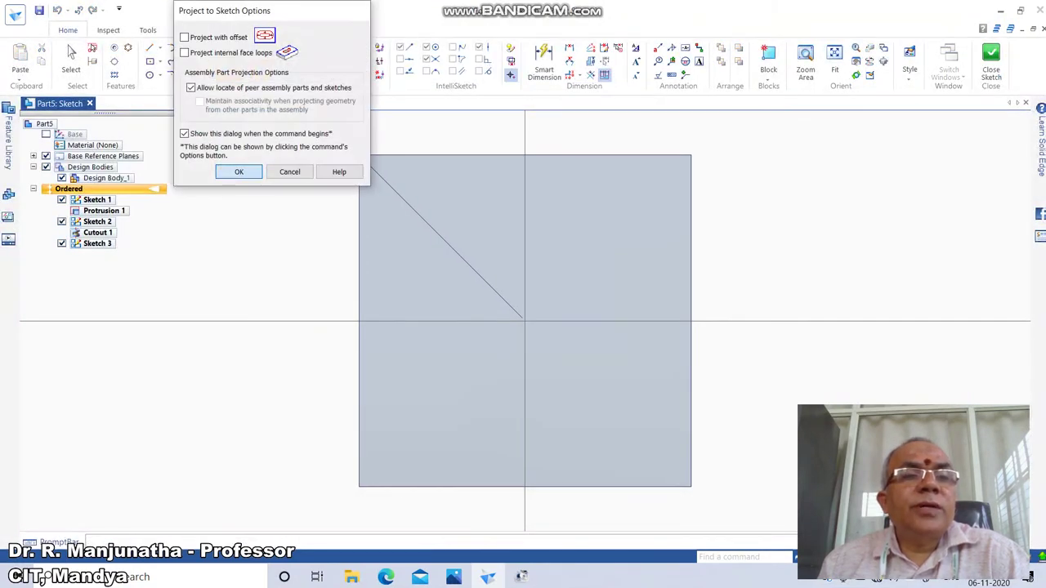
{"action": "left_click", "coordinate": [238, 172]}
{"action": "left_click", "coordinate": [457, 321]}
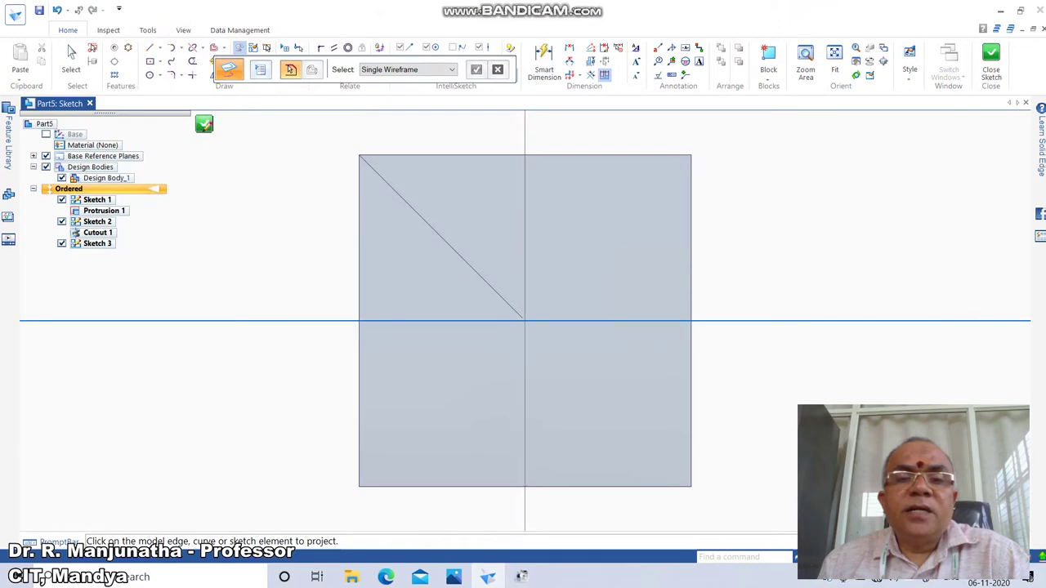
{"action": "left_click", "coordinate": [524, 237]}
Offset the projected vertical centre line 11 mm to both sides
{"action": "left_click", "coordinate": [214, 48]}
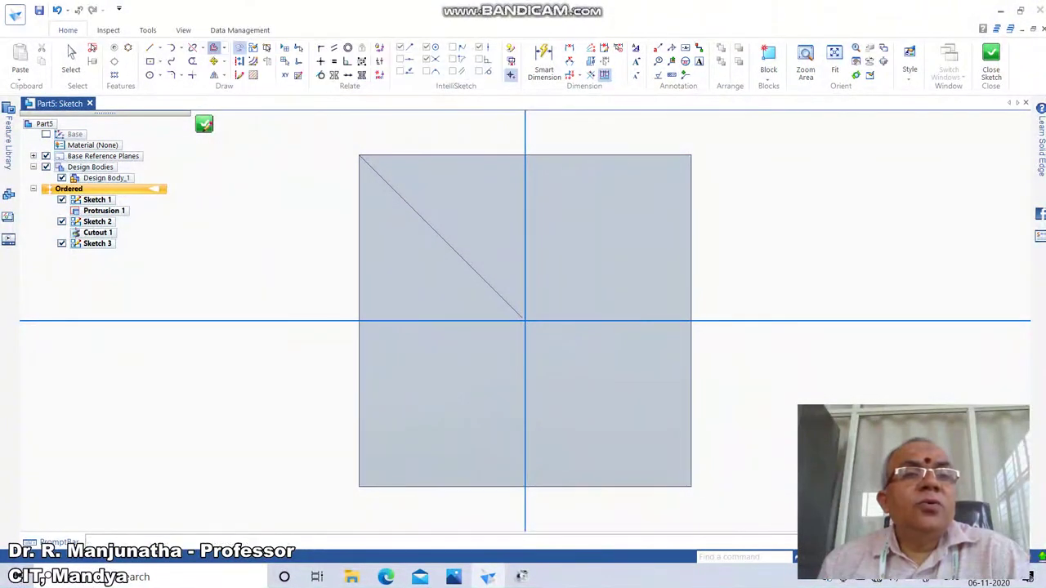
{"action": "type", "text": "11"}
{"action": "key", "text": "Return"}
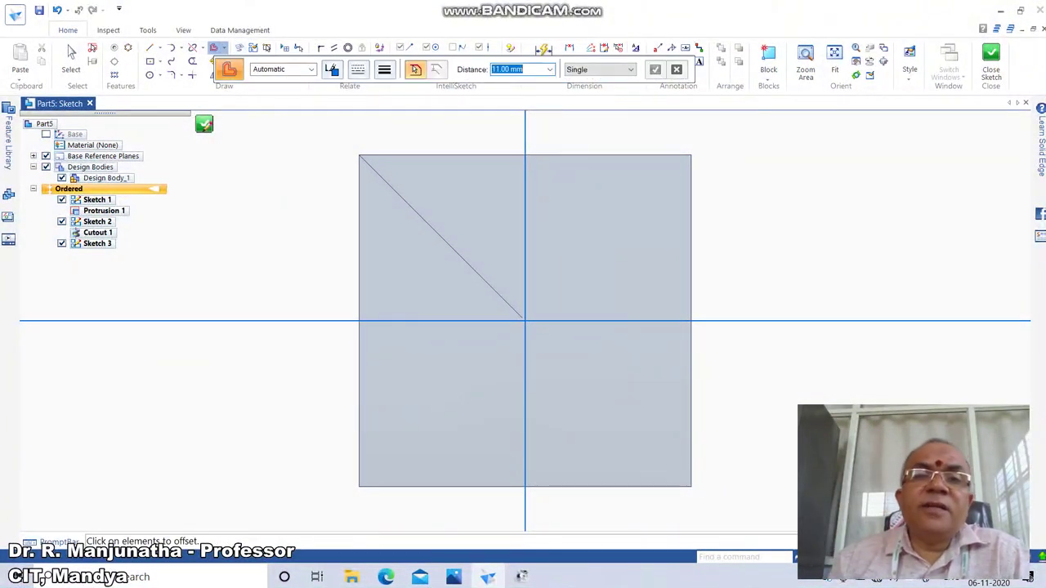
{"action": "left_click", "coordinate": [525, 268]}
{"action": "right_click", "coordinate": [525, 268]}
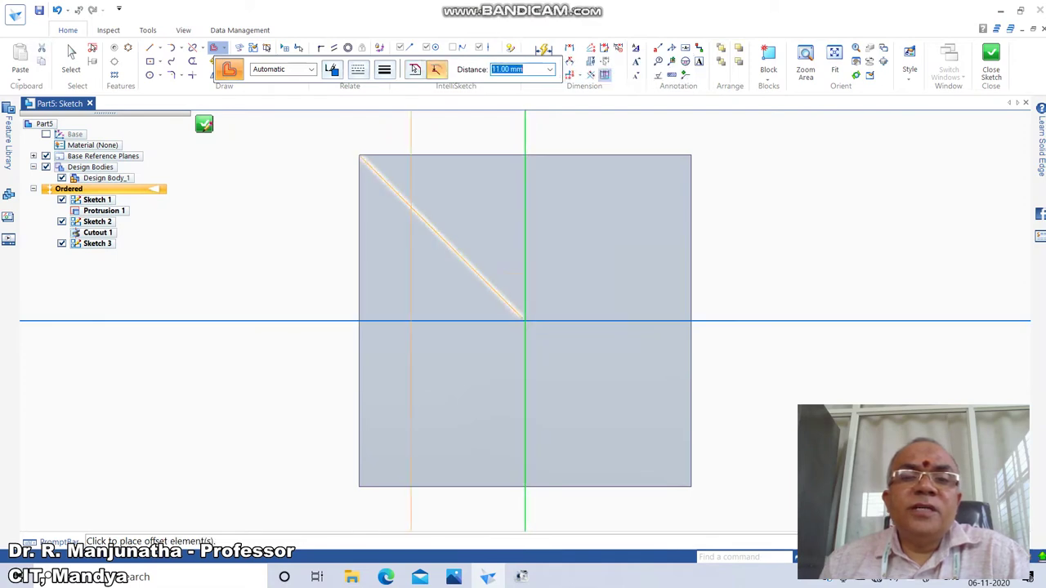
{"action": "right_click", "coordinate": [477, 273]}
{"action": "left_click", "coordinate": [525, 269]}
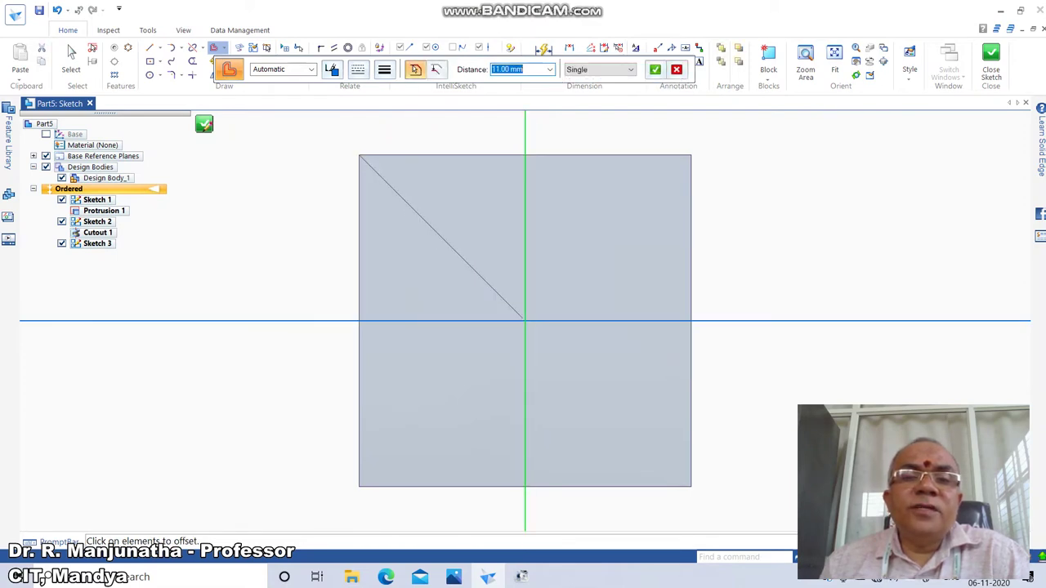
{"action": "right_click", "coordinate": [524, 268]}
{"action": "left_click", "coordinate": [491, 268]}
{"action": "right_click", "coordinate": [477, 268]}
{"action": "left_click", "coordinate": [525, 268]}
{"action": "right_click", "coordinate": [524, 268]}
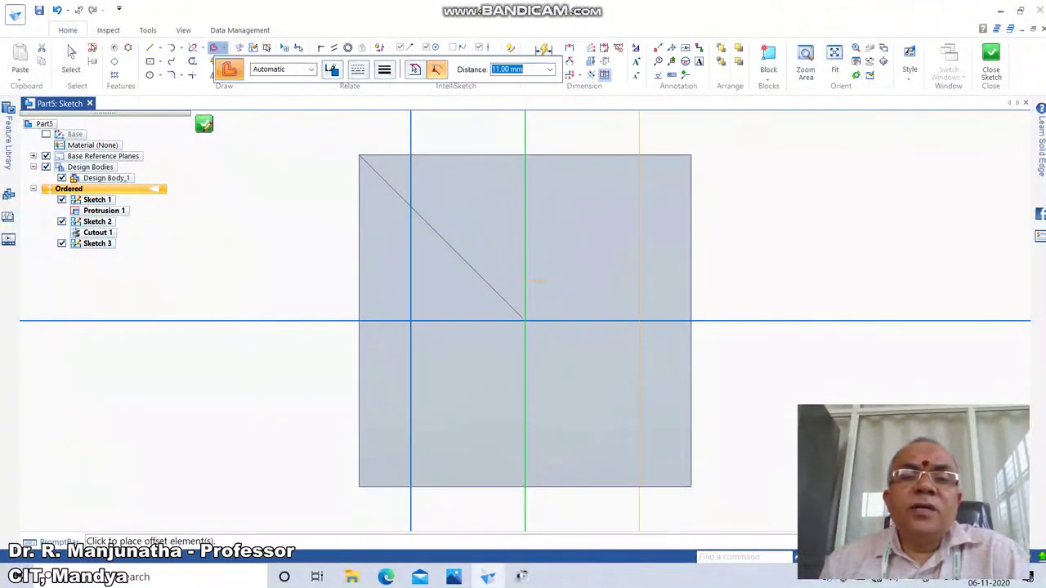
{"action": "left_click", "coordinate": [572, 268]}
{"action": "right_click", "coordinate": [572, 268]}
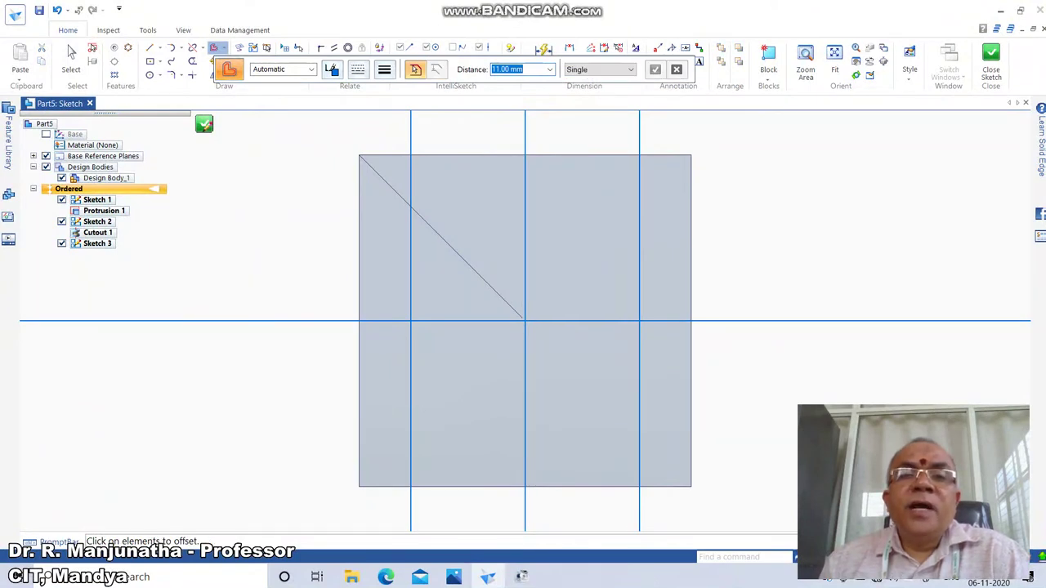
Offset the projected horizontal centre line 11 mm above and below
{"action": "left_click", "coordinate": [572, 321]}
{"action": "right_click", "coordinate": [572, 322]}
{"action": "left_click", "coordinate": [572, 278]}
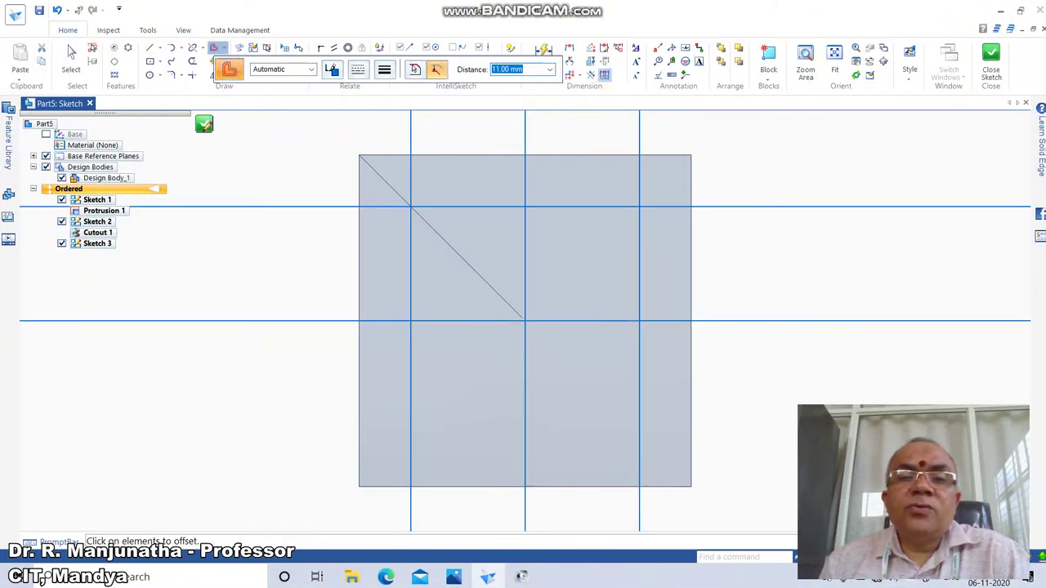
{"action": "right_click", "coordinate": [572, 278]}
{"action": "left_click", "coordinate": [573, 321]}
{"action": "right_click", "coordinate": [572, 321]}
{"action": "left_click", "coordinate": [572, 368]}
{"action": "right_click", "coordinate": [572, 368]}
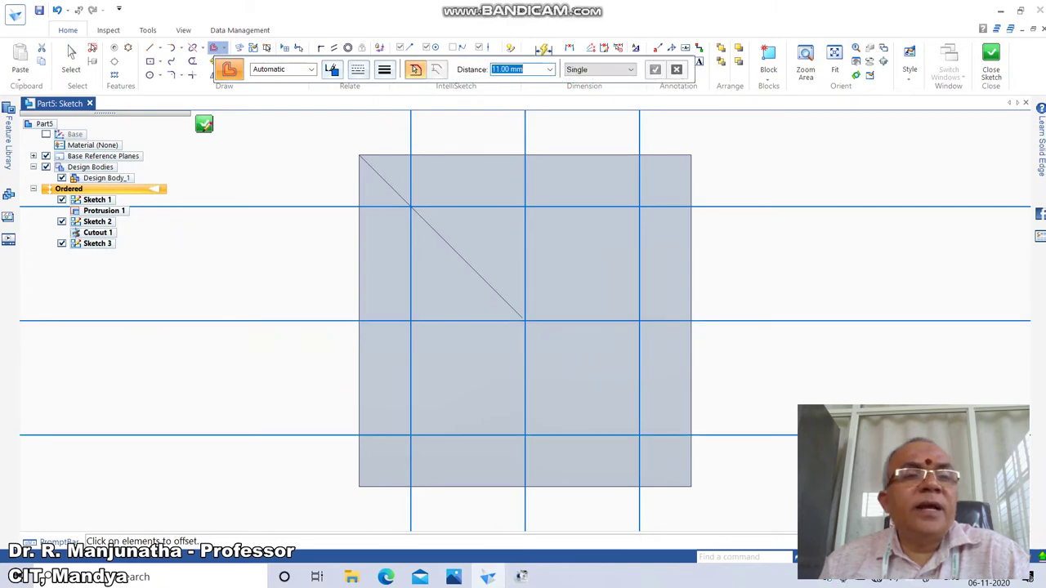
Delete the projected vertical and horizontal centre lines, keeping the four offset lines
{"action": "left_click", "coordinate": [72, 61]}
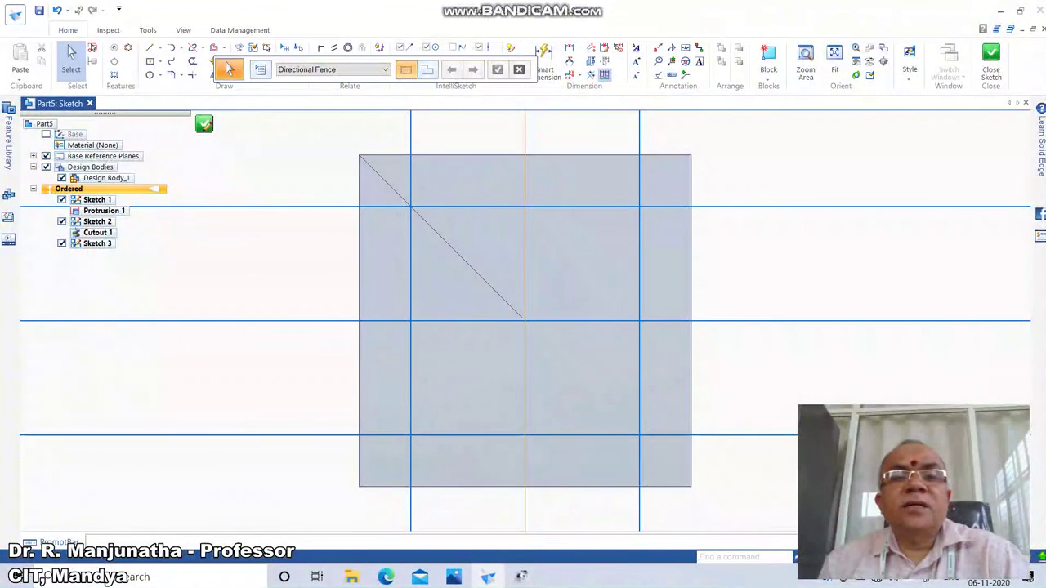
{"action": "left_click", "coordinate": [525, 262]}
{"action": "key", "text": "Delete"}
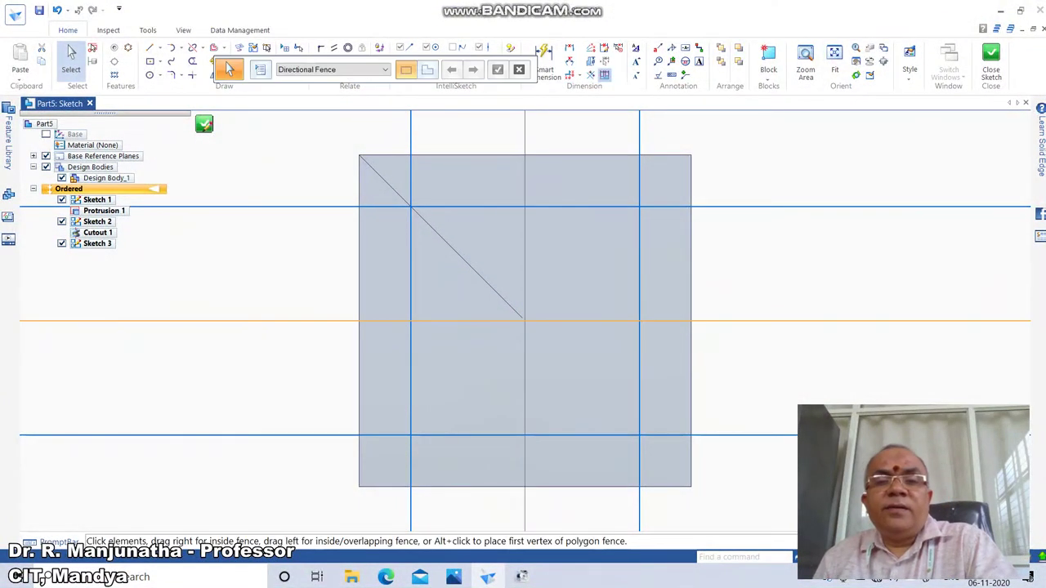
{"action": "left_click", "coordinate": [572, 321]}
{"action": "key", "text": "Delete"}
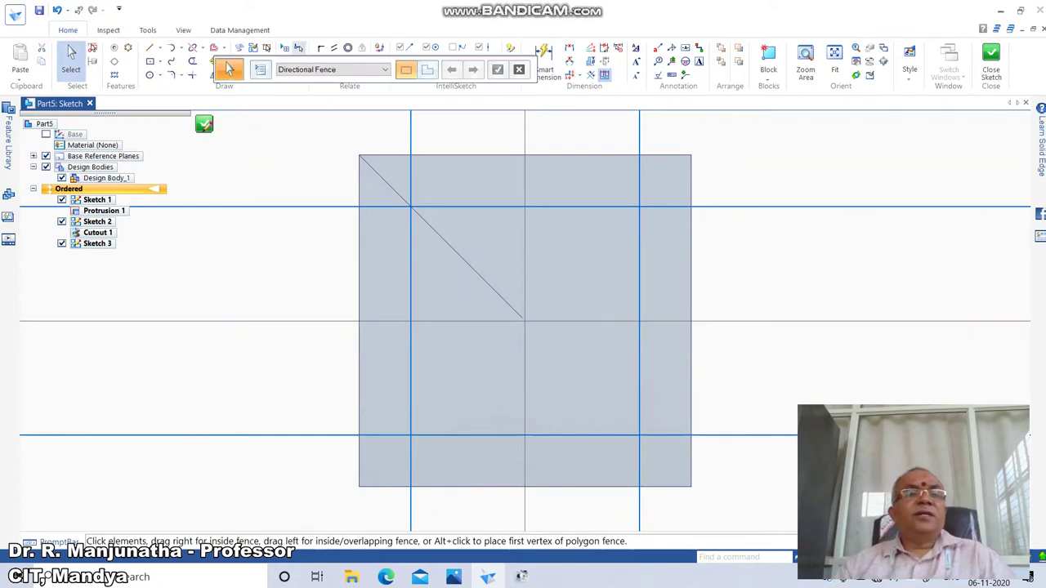
Trim the four offset lines to corners to form a closed square, and close the sketch
{"action": "left_click", "coordinate": [192, 75]}
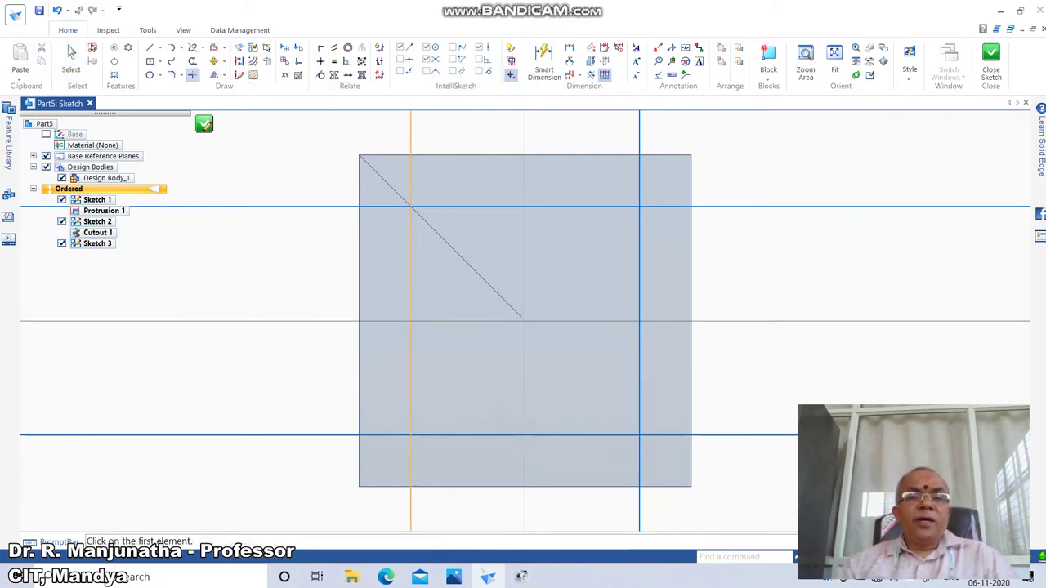
{"action": "left_click", "coordinate": [411, 260]}
{"action": "left_click", "coordinate": [479, 206]}
{"action": "left_click", "coordinate": [581, 207]}
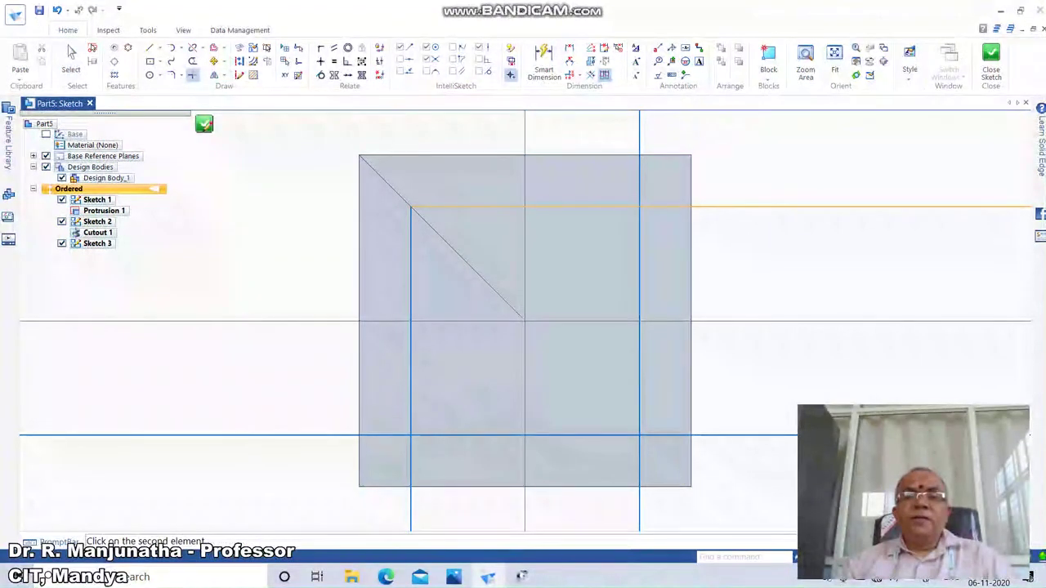
{"action": "left_click", "coordinate": [640, 265]}
{"action": "left_click", "coordinate": [639, 351]}
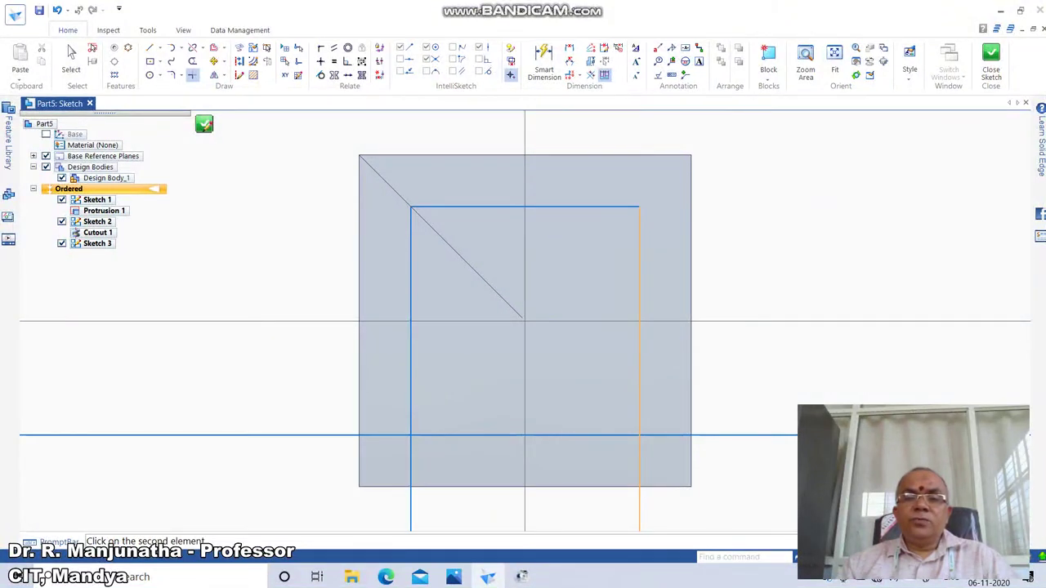
{"action": "left_click", "coordinate": [572, 436]}
{"action": "left_click", "coordinate": [499, 436]}
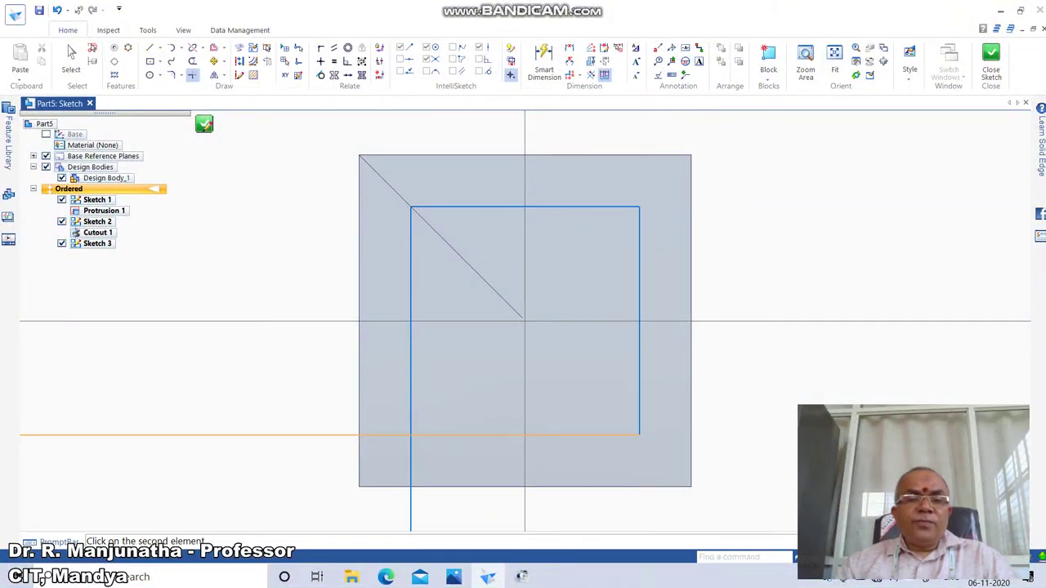
{"action": "left_click", "coordinate": [411, 376]}
{"action": "left_click", "coordinate": [204, 124]}
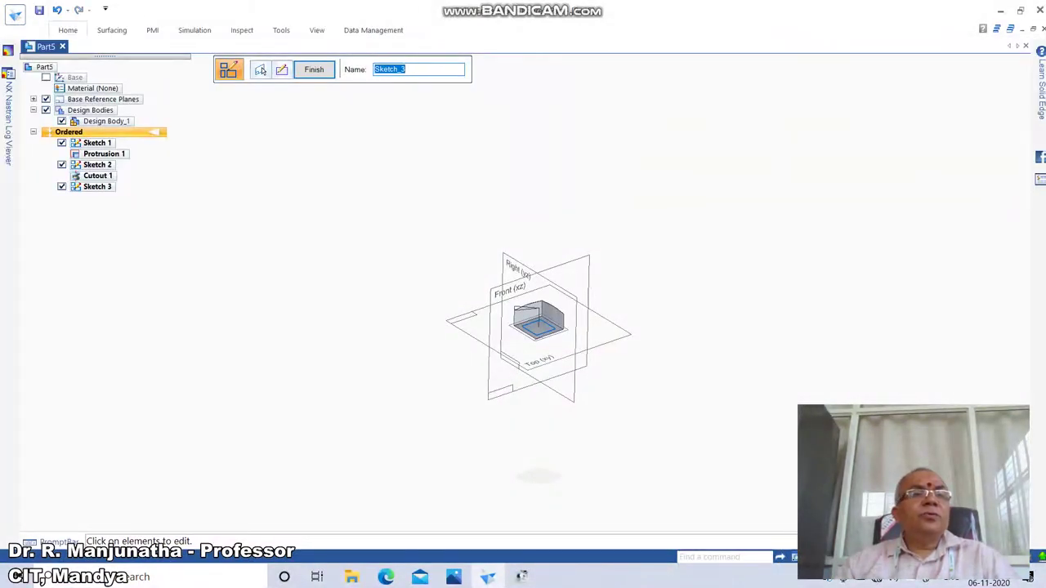
Extrude the square profile 22 mm downward, away from the head, as the bolt's square neck
{"action": "left_click", "coordinate": [275, 67]}
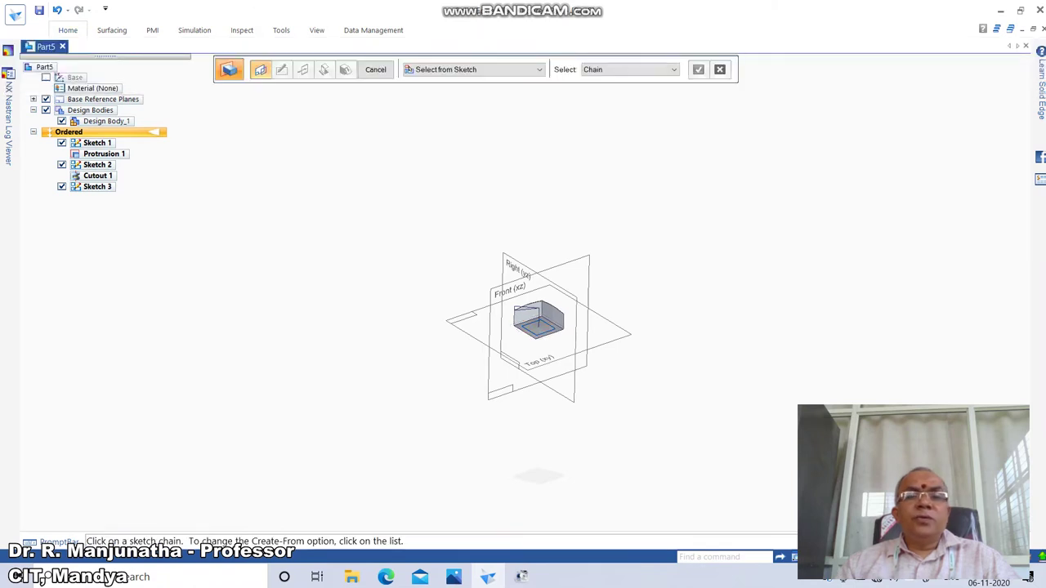
{"action": "left_click", "coordinate": [539, 335]}
{"action": "right_click", "coordinate": [539, 335]}
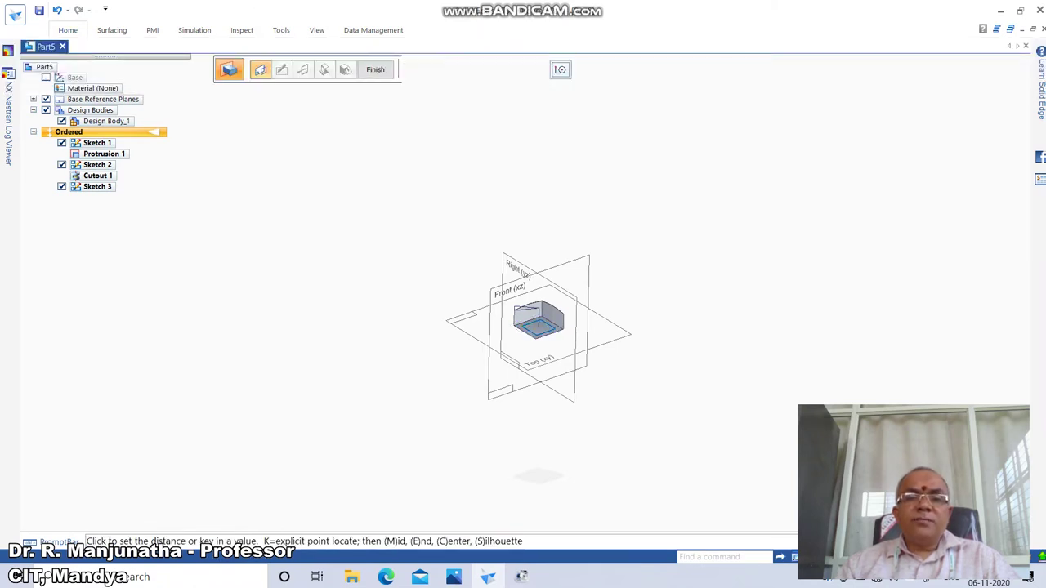
{"action": "type", "text": "22"}
{"action": "key", "text": "Return"}
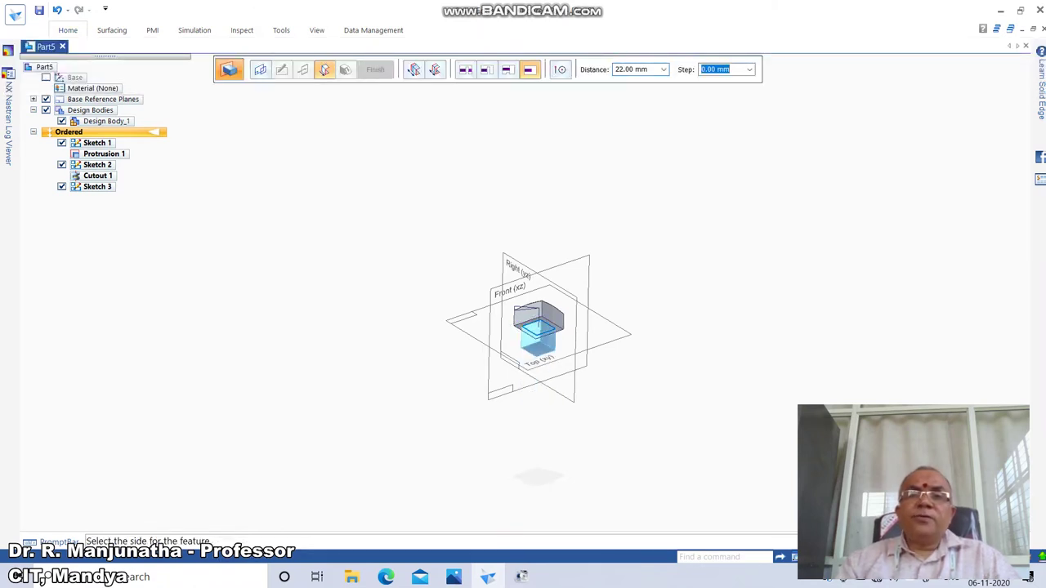
{"action": "left_click", "coordinate": [537, 407]}
{"action": "left_click", "coordinate": [376, 70]}
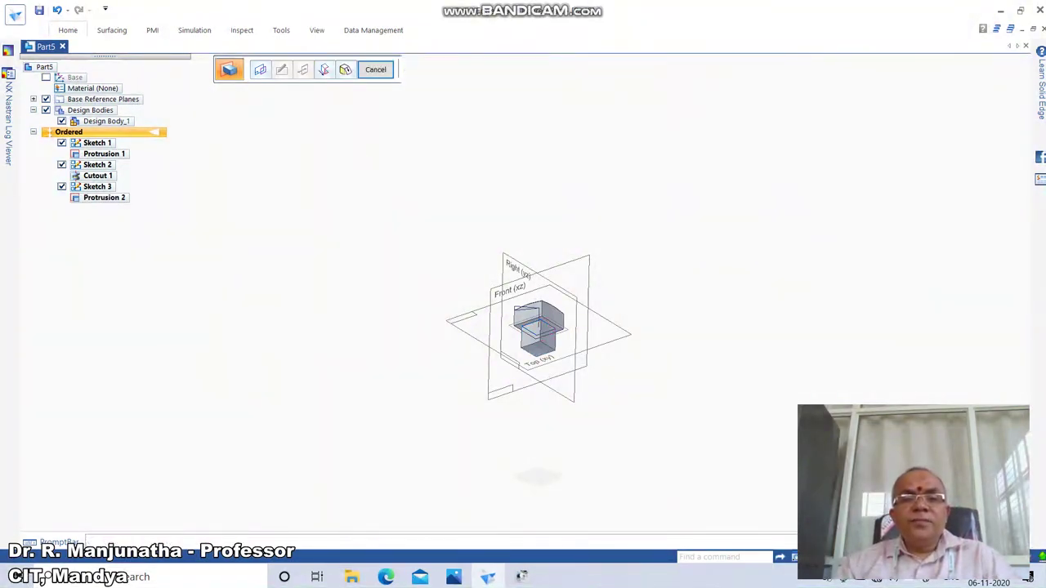
Check the bolt's shank dimensions in the Photos part drawing, return to Solid Edge, and open a sketch on the neck's bottom face
{"action": "mouse_move", "coordinate": [454, 577]}
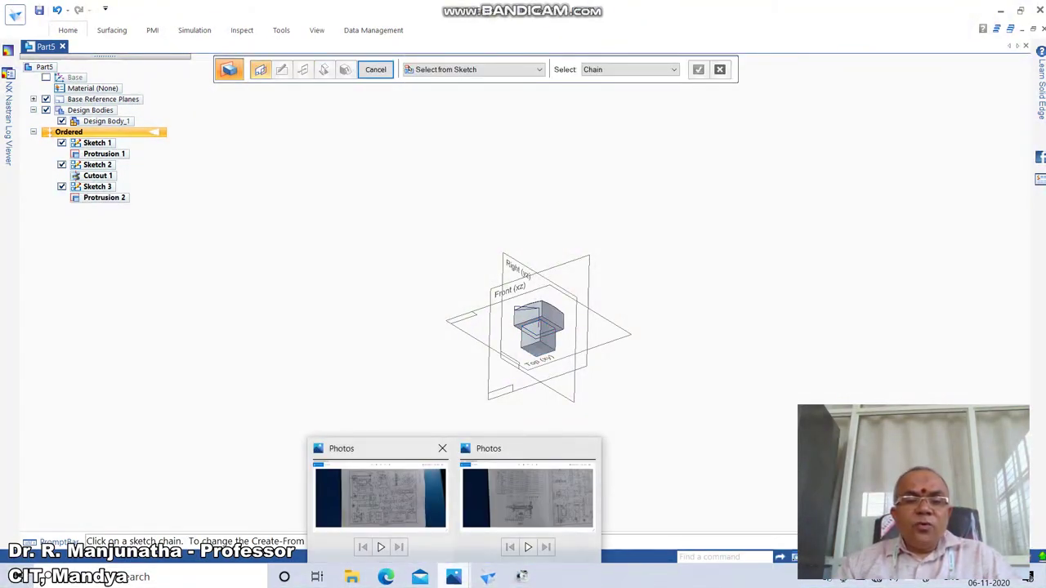
{"action": "left_click", "coordinate": [388, 496]}
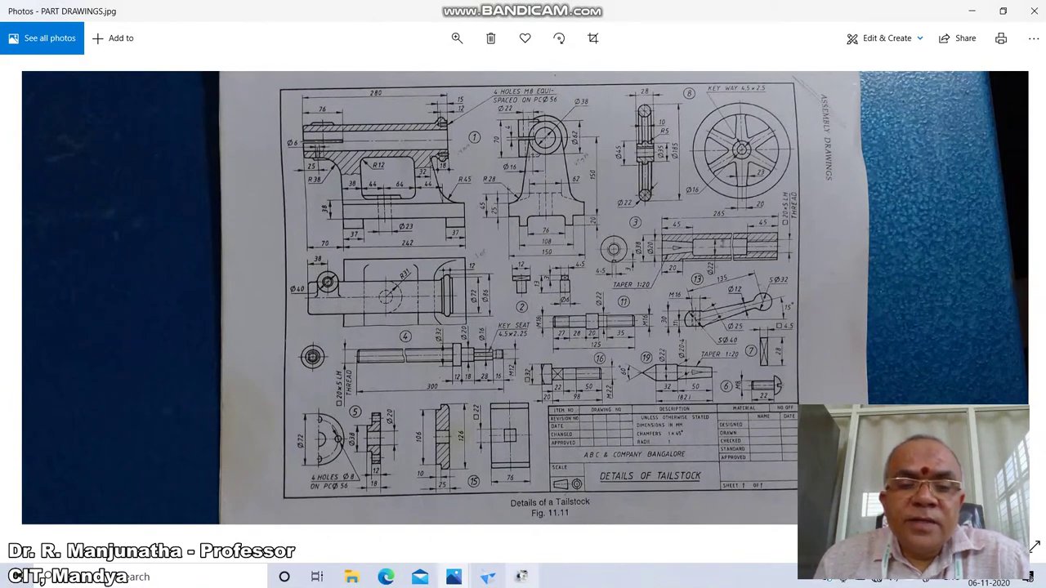
{"action": "left_click", "coordinate": [489, 577]}
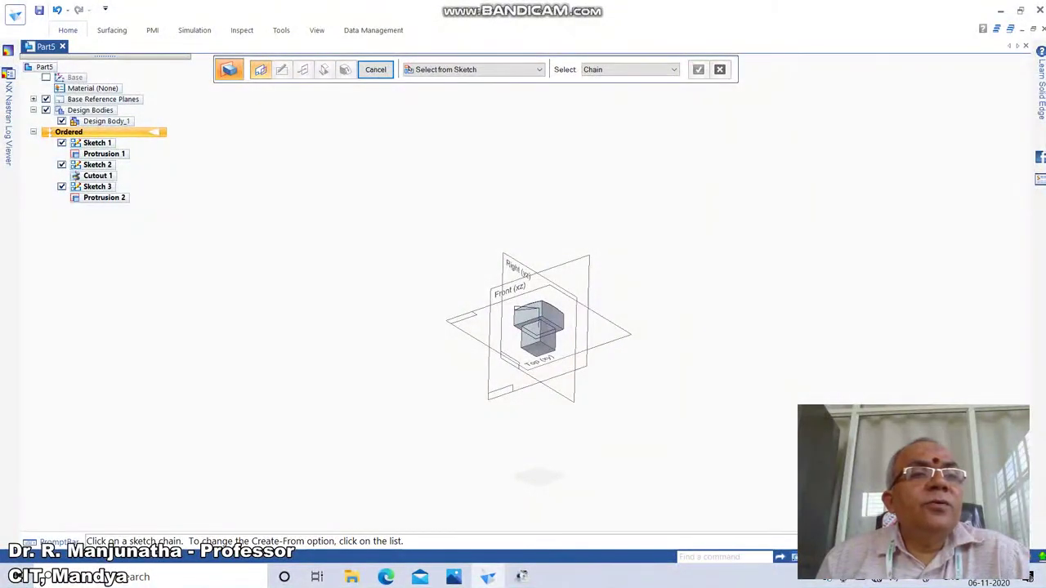
{"action": "left_click", "coordinate": [68, 30]}
{"action": "left_click", "coordinate": [157, 61]}
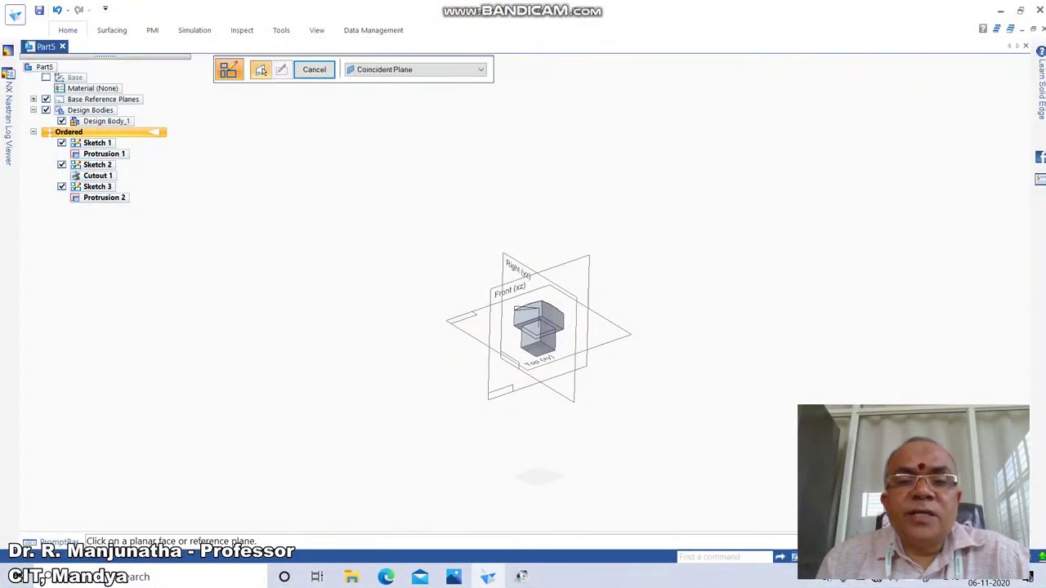
{"action": "left_click", "coordinate": [539, 350]}
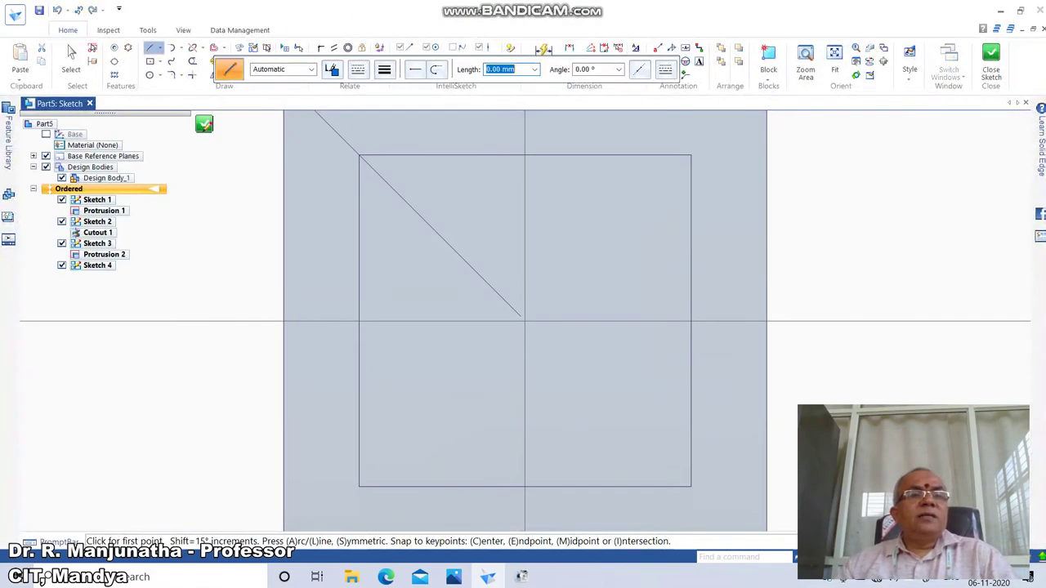
Draw a 22 mm diameter circle centred on the square neck's bottom face, and close the sketch
{"action": "left_click", "coordinate": [151, 75]}
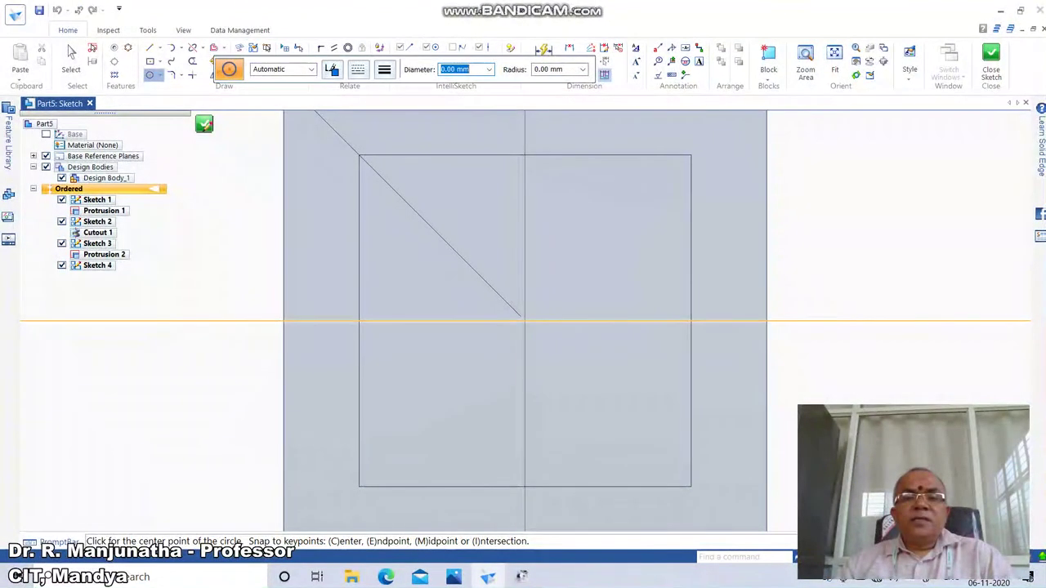
{"action": "left_click", "coordinate": [526, 321]}
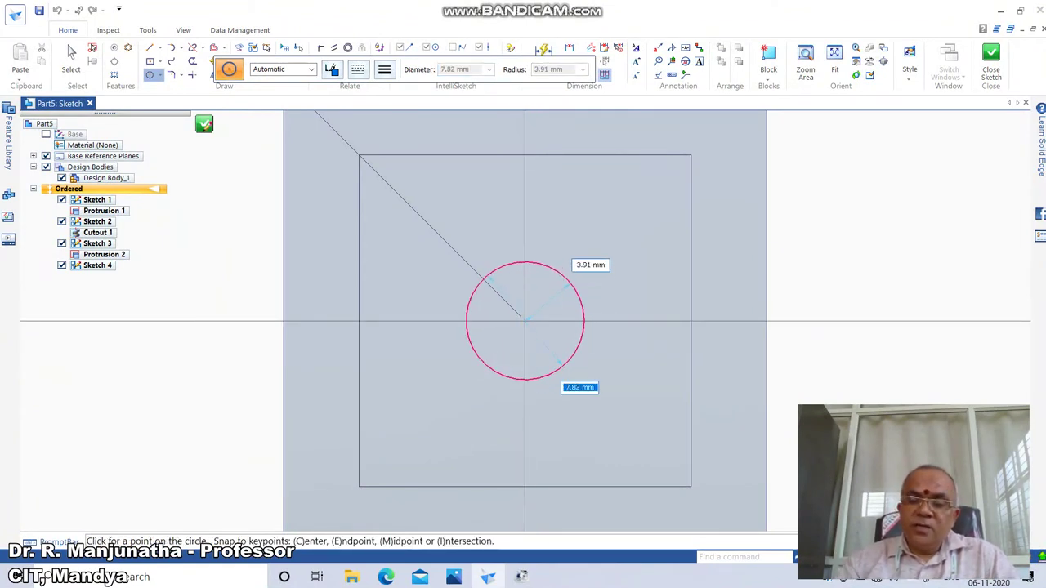
{"action": "type", "text": "22"}
{"action": "key", "text": "Return"}
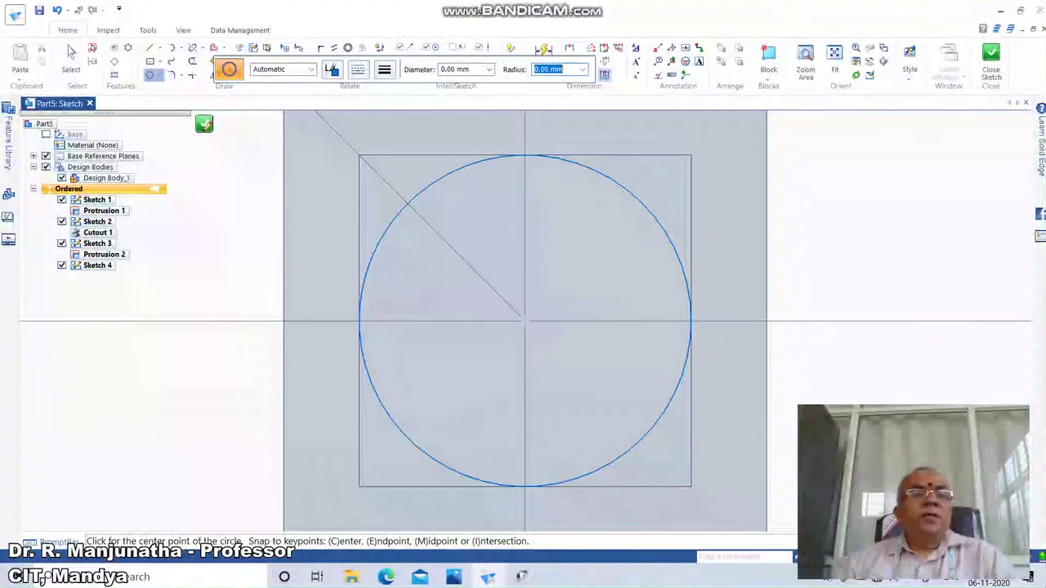
{"action": "left_click", "coordinate": [204, 124]}
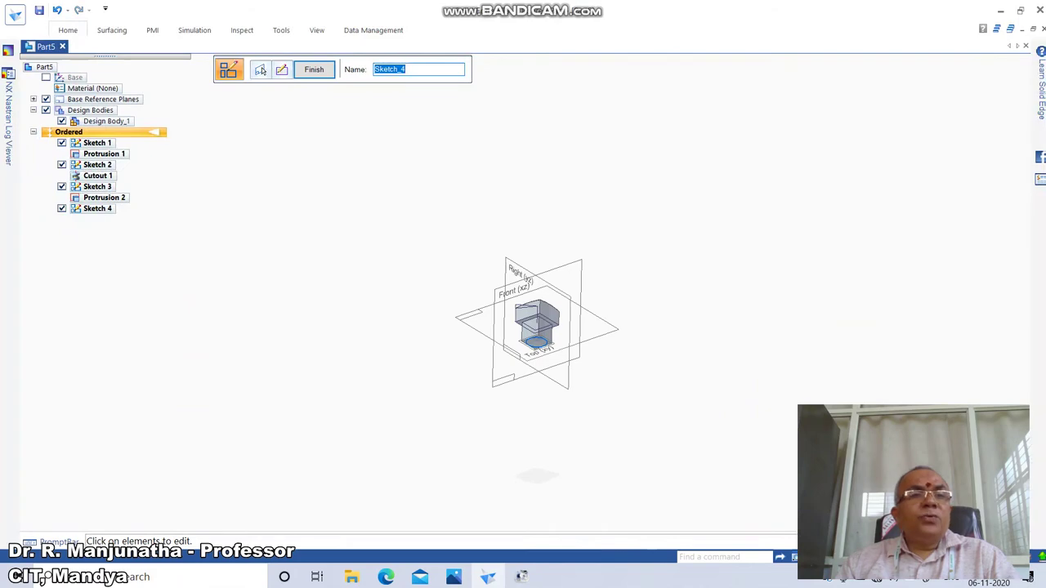
Extrude the circle 98-22 mm downward from the neck as the round shank, checking the length against the part drawing in Photos
{"action": "left_click", "coordinate": [67, 31]}
{"action": "left_click", "coordinate": [276, 60]}
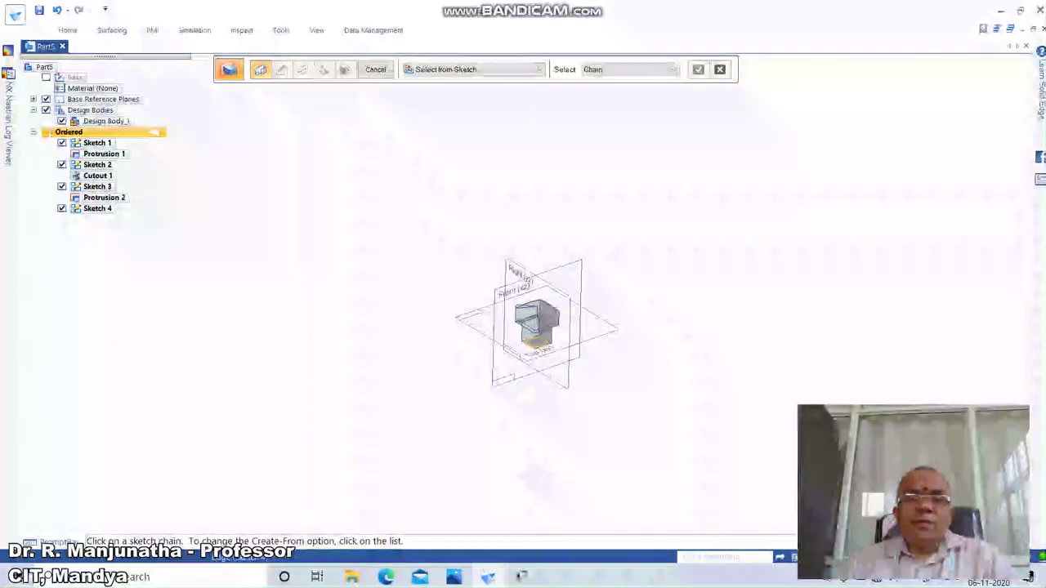
{"action": "left_click", "coordinate": [537, 346]}
{"action": "right_click", "coordinate": [537, 346]}
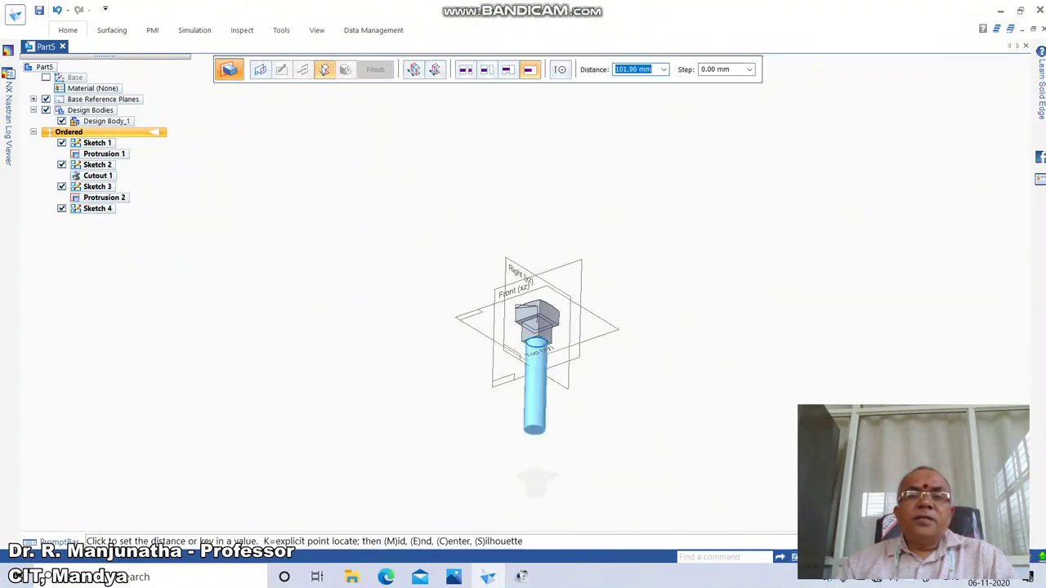
{"action": "type", "text": "98-22"}
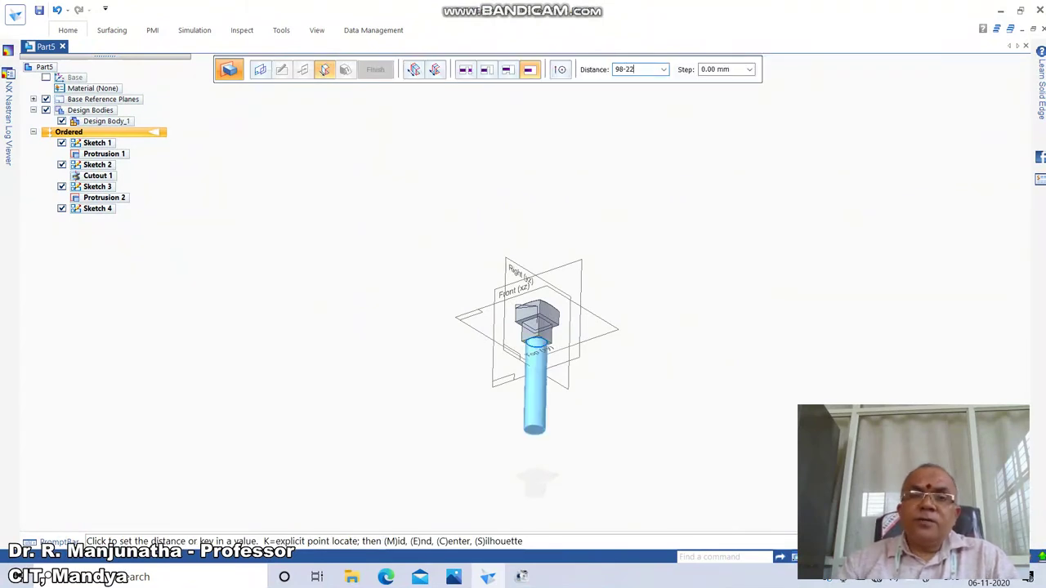
{"action": "key", "text": "Return"}
{"action": "left_click", "coordinate": [454, 577]}
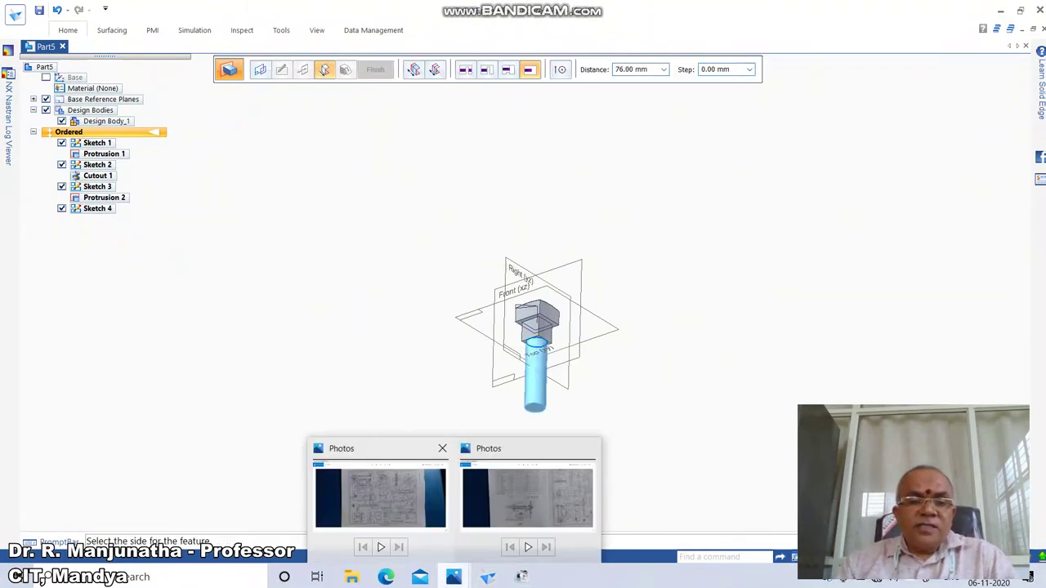
{"action": "left_click", "coordinate": [380, 500]}
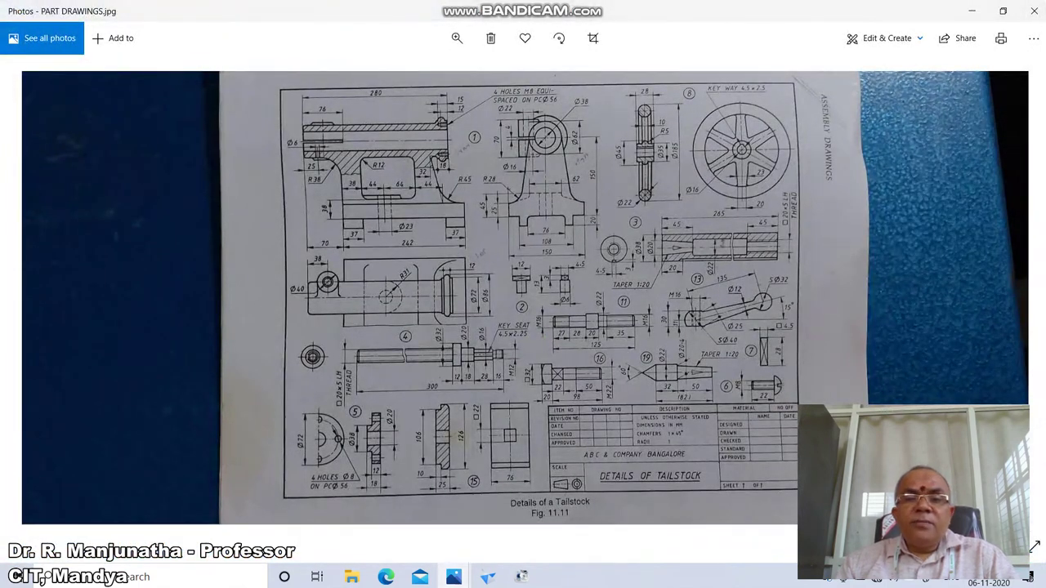
{"action": "left_click", "coordinate": [487, 577]}
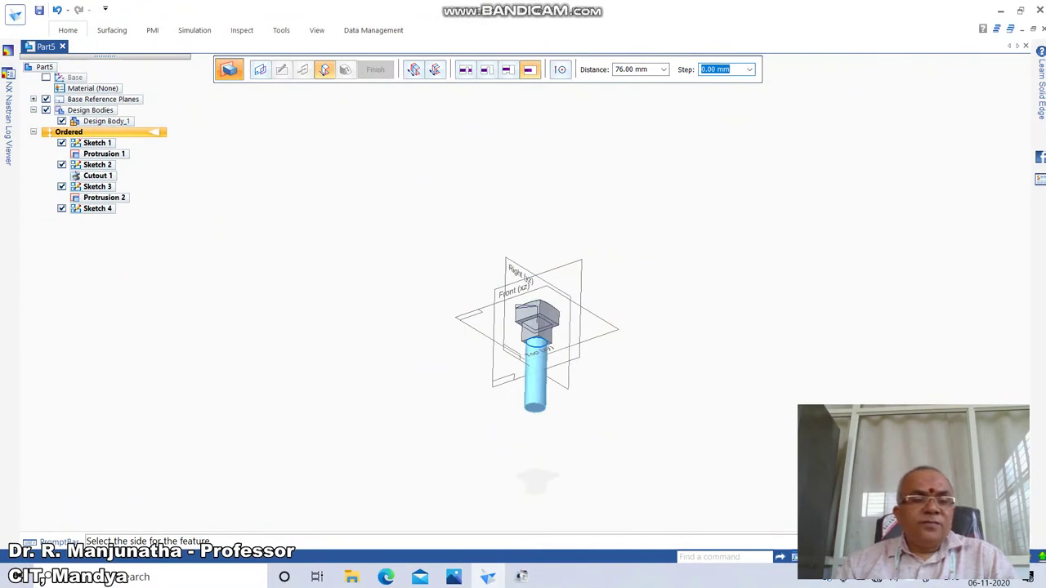
{"action": "left_click", "coordinate": [535, 392]}
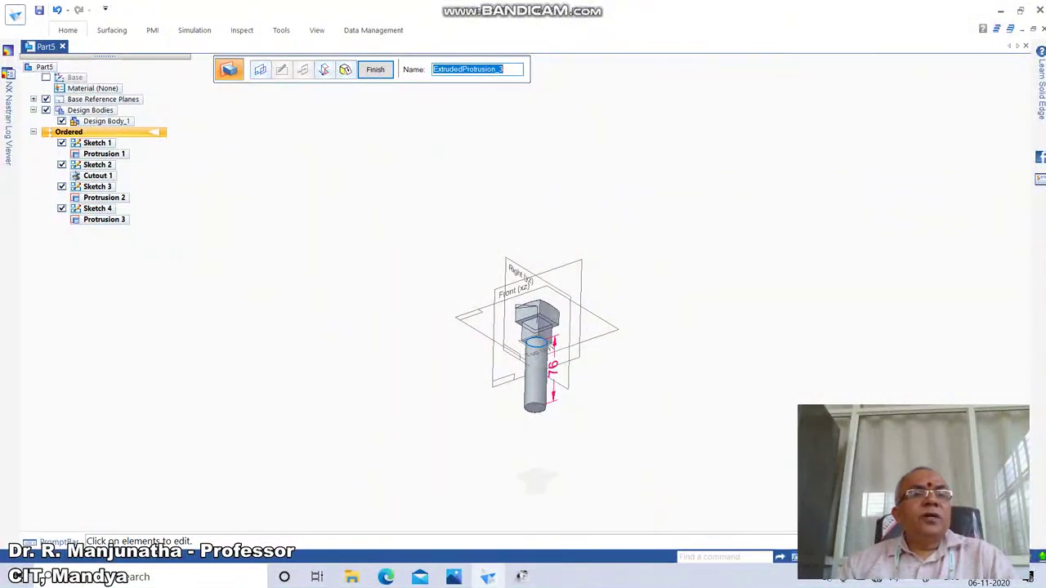
Start an ISO Metric standard thread on the shank from its free end, consulting the Photos part drawing for the thread details
{"action": "left_click", "coordinate": [68, 30]}
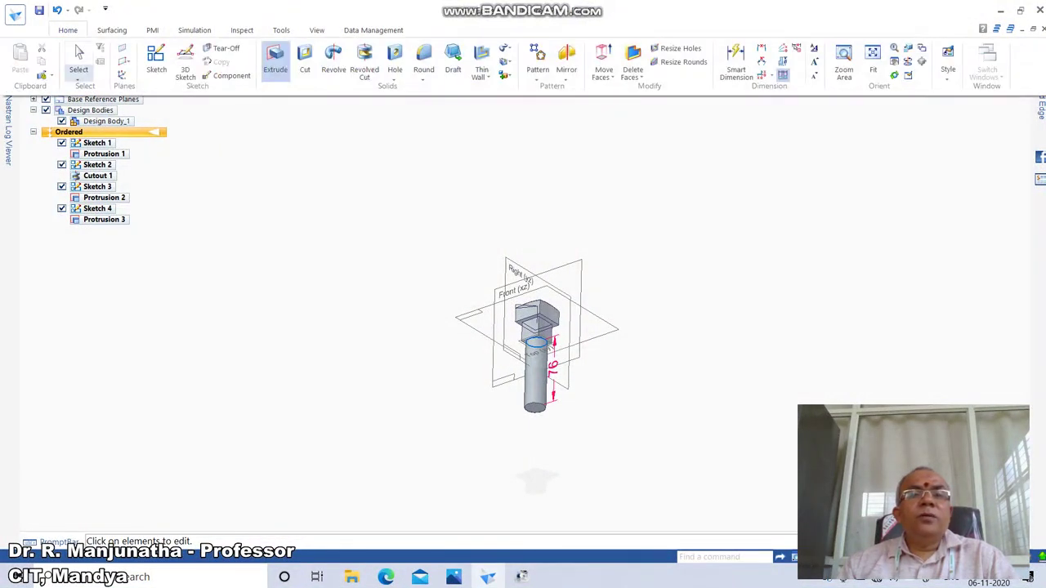
{"action": "left_click", "coordinate": [395, 77]}
{"action": "left_click", "coordinate": [416, 103]}
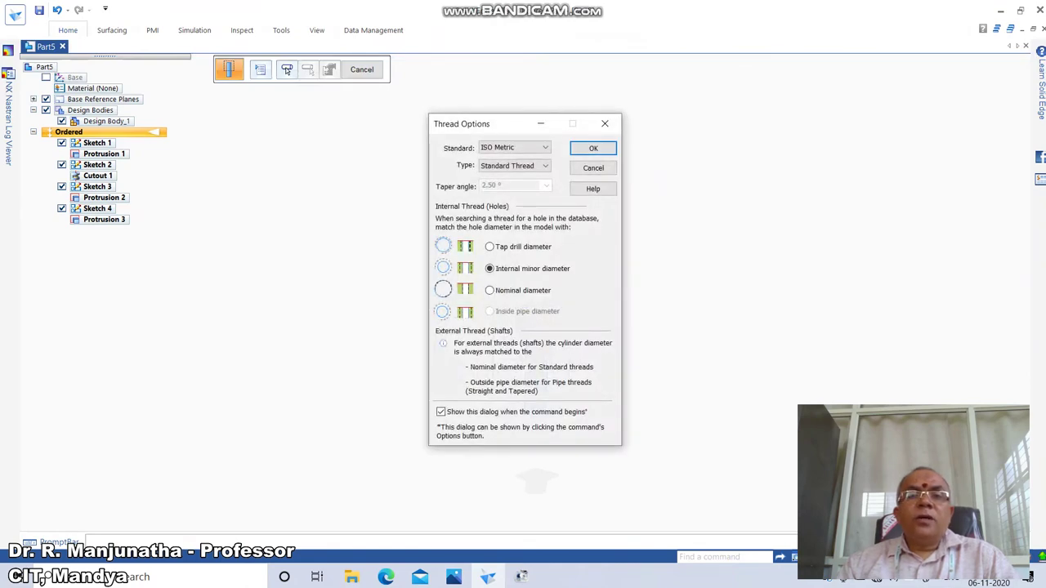
{"action": "left_click", "coordinate": [594, 148]}
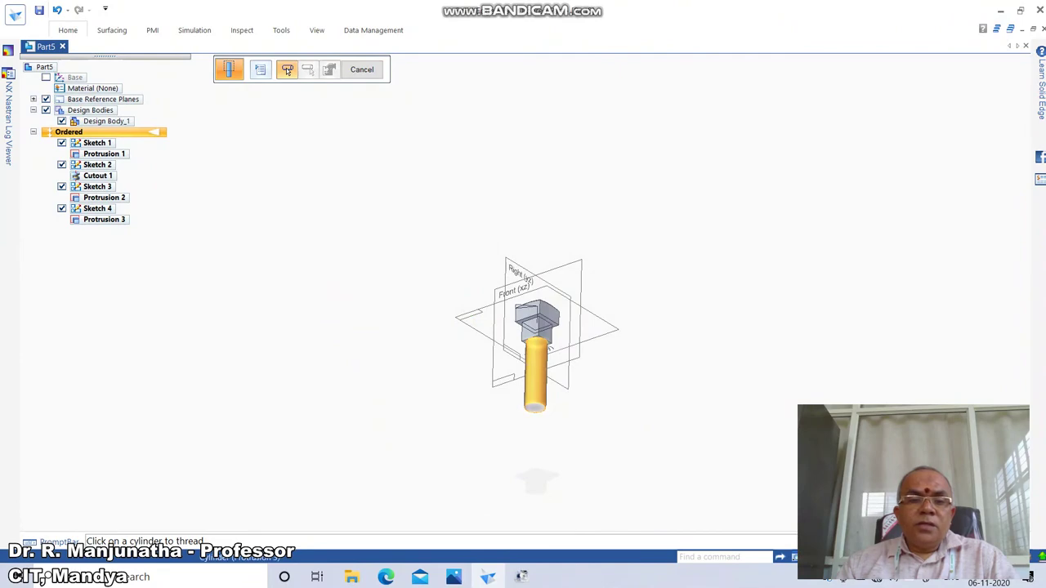
{"action": "left_click", "coordinate": [535, 396]}
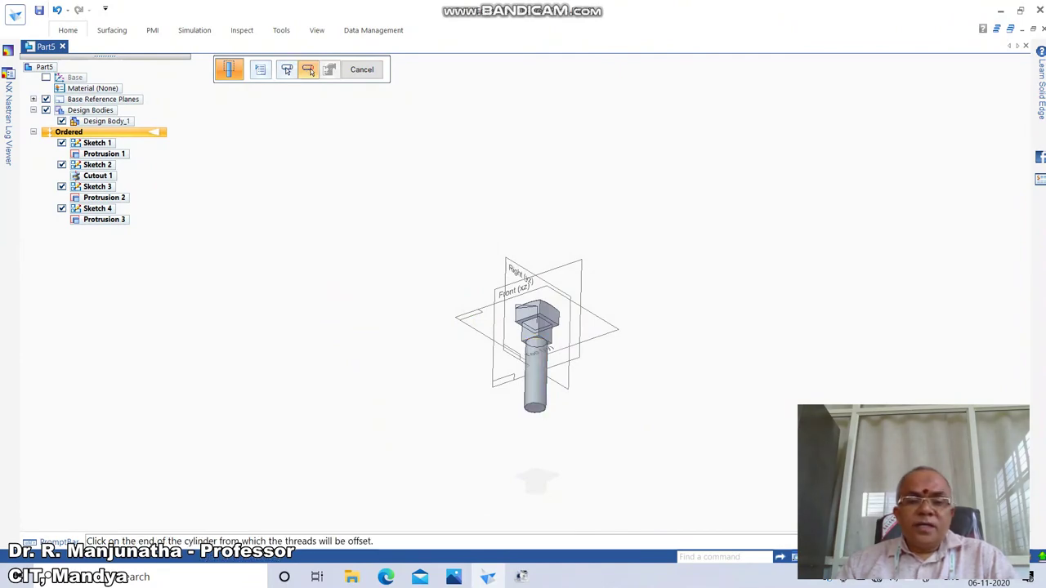
{"action": "left_click", "coordinate": [453, 577]}
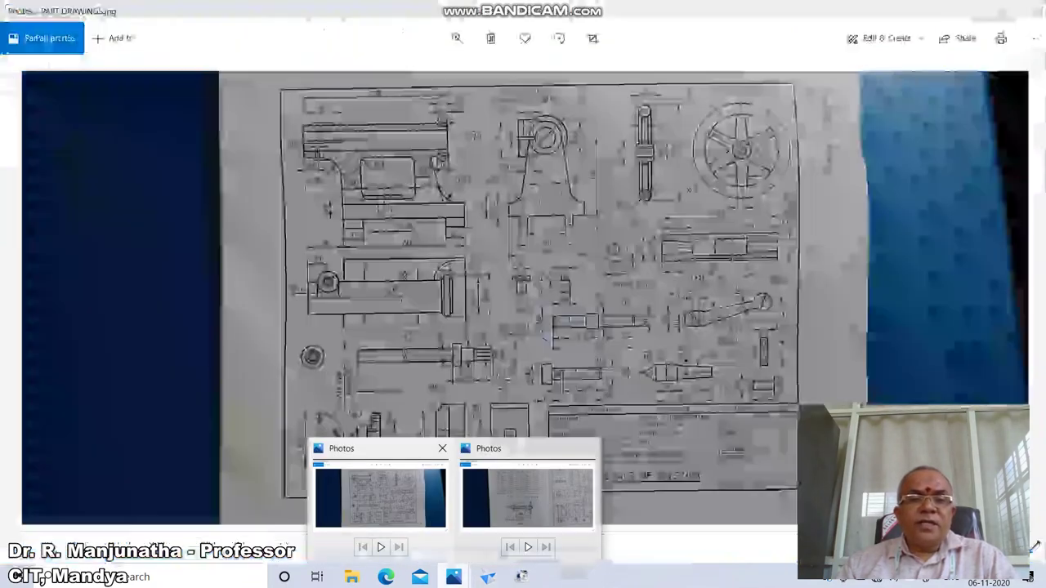
{"action": "left_click", "coordinate": [380, 496]}
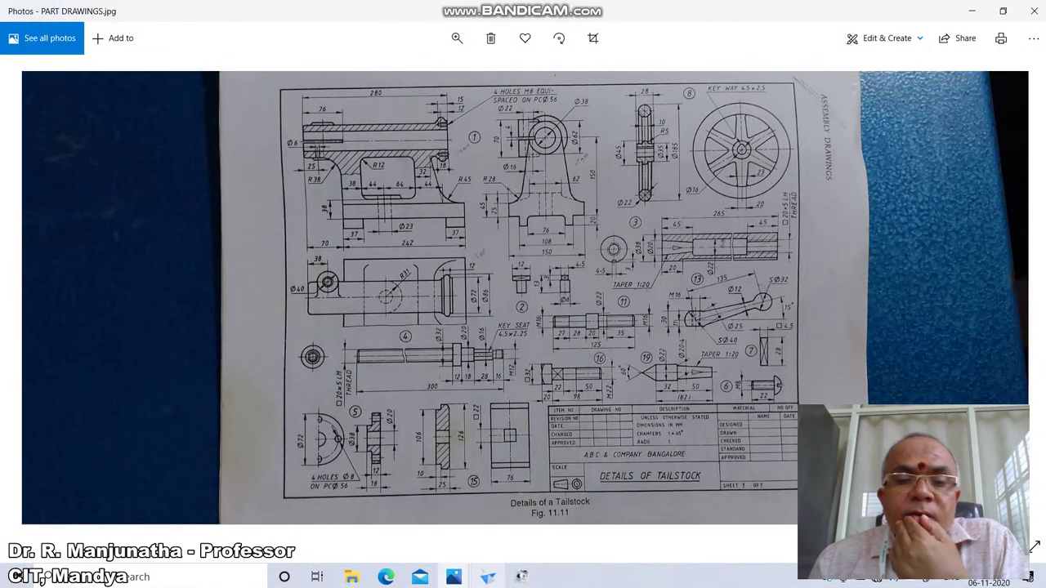
{"action": "left_click", "coordinate": [488, 577]}
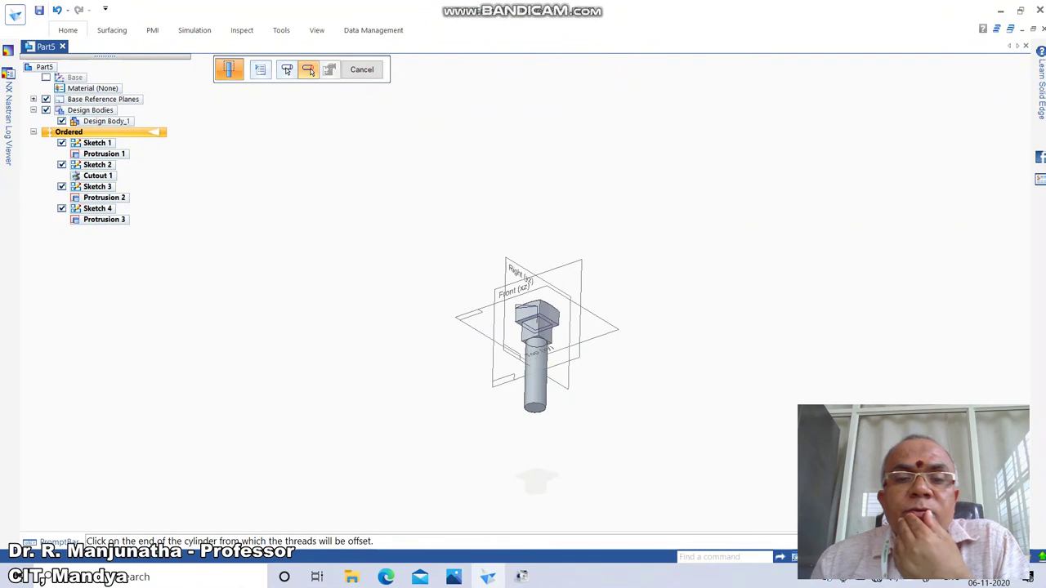
{"action": "left_click", "coordinate": [536, 412]}
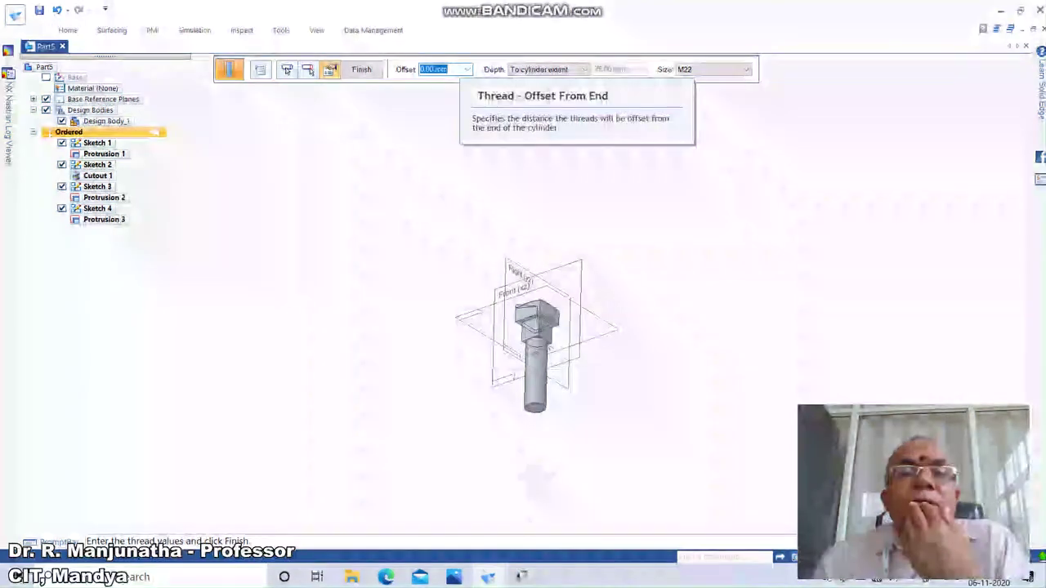
Check the threaded length in the part drawing, set a finite thread depth of 50 mm, and finish the M22 thread
{"action": "left_click", "coordinate": [584, 71]}
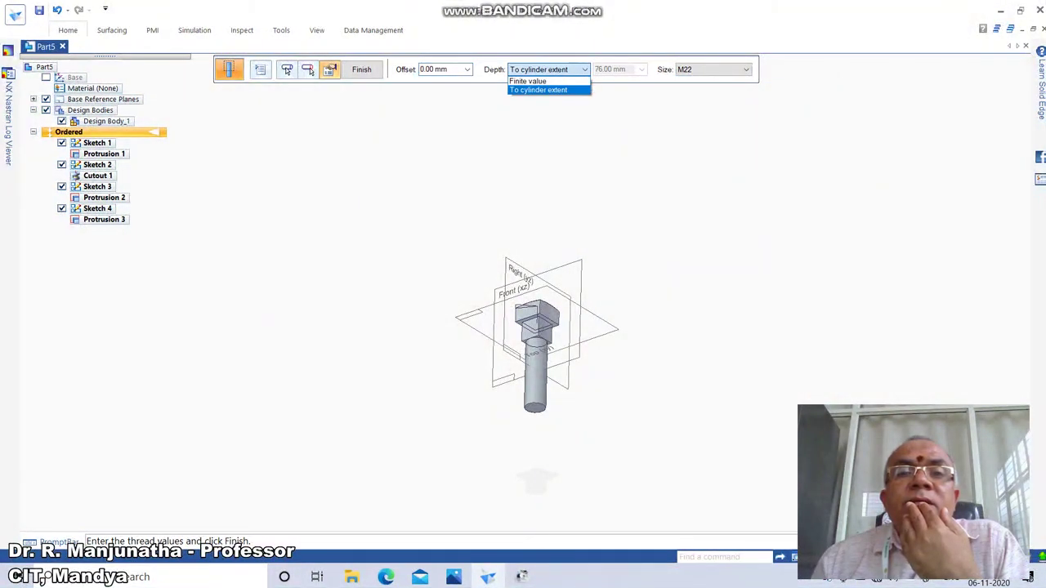
{"action": "left_click", "coordinate": [530, 80]}
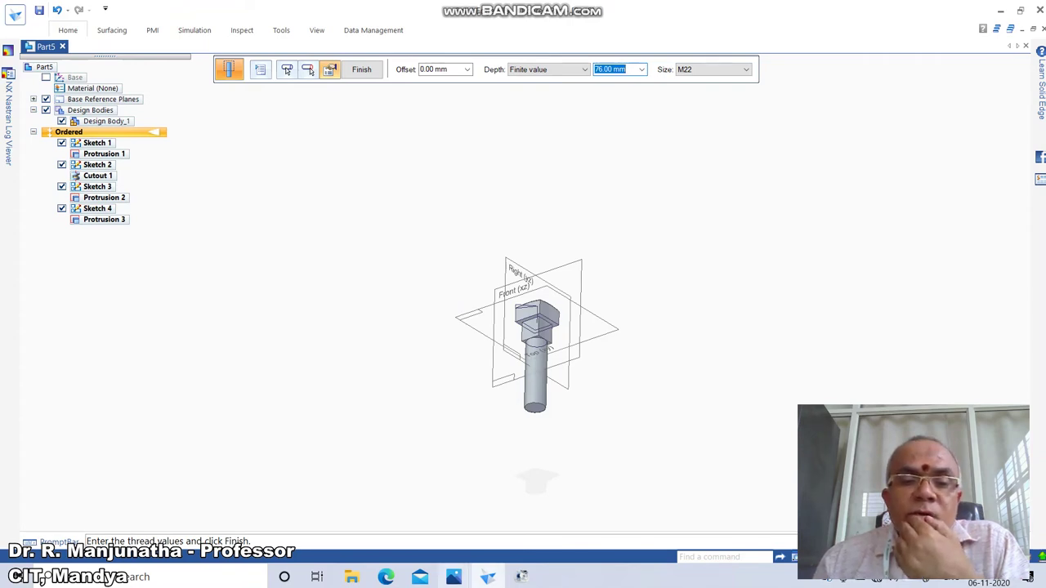
{"action": "left_click", "coordinate": [454, 577]}
{"action": "left_click", "coordinate": [526, 499]}
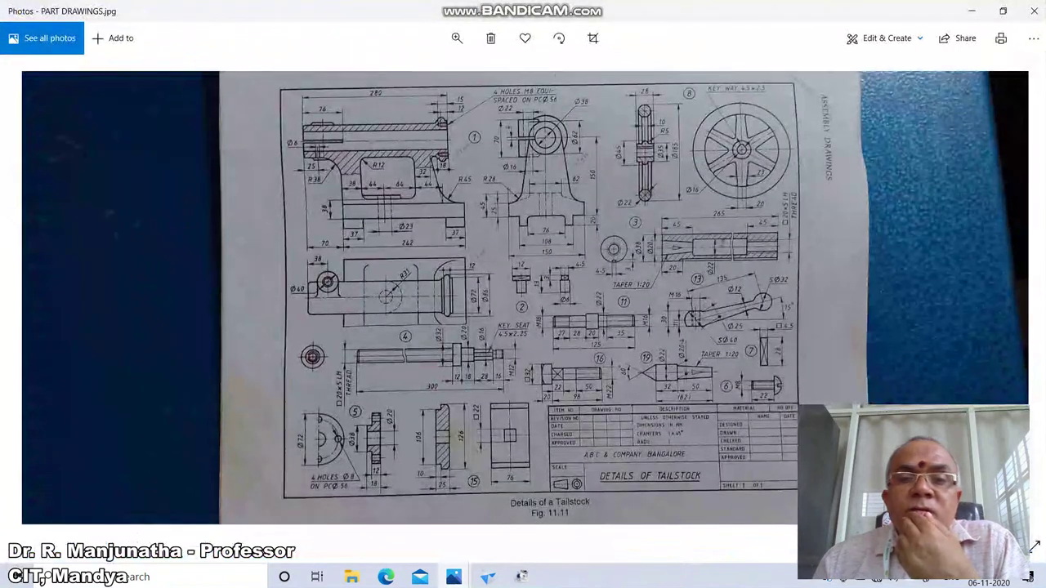
{"action": "left_click", "coordinate": [488, 577]}
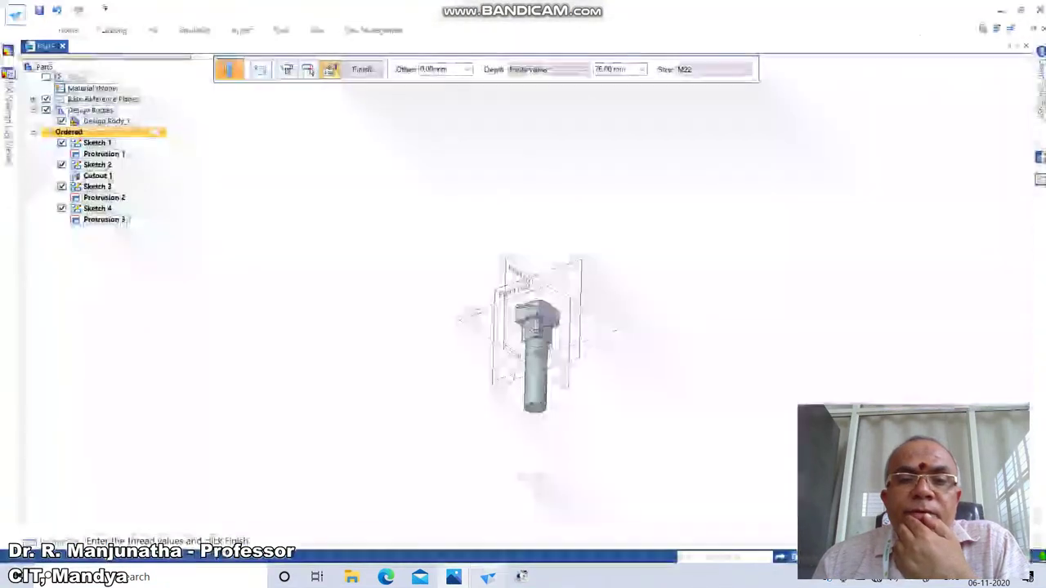
{"action": "left_click", "coordinate": [615, 69]}
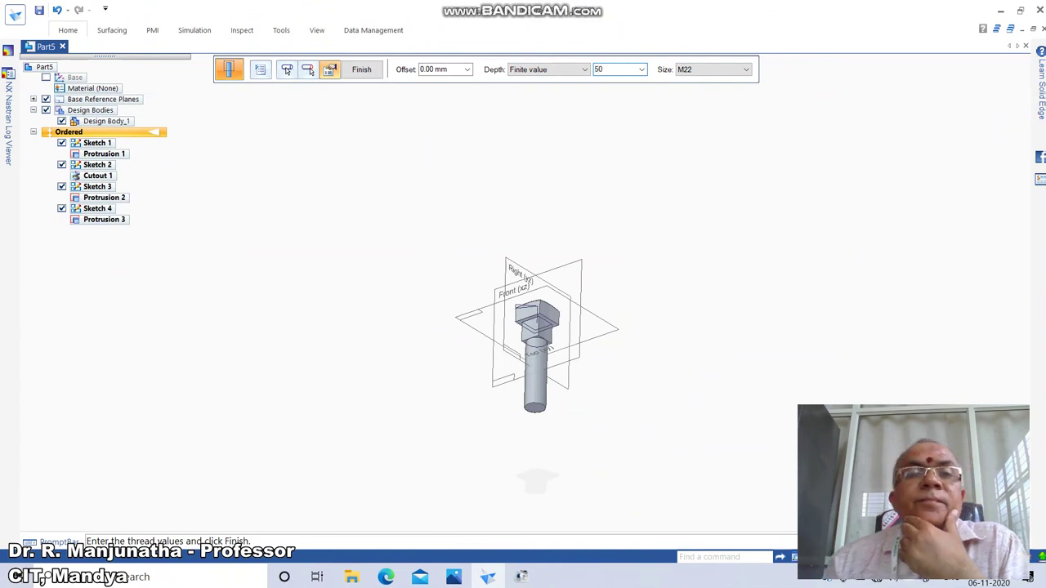
{"action": "left_click", "coordinate": [362, 69]}
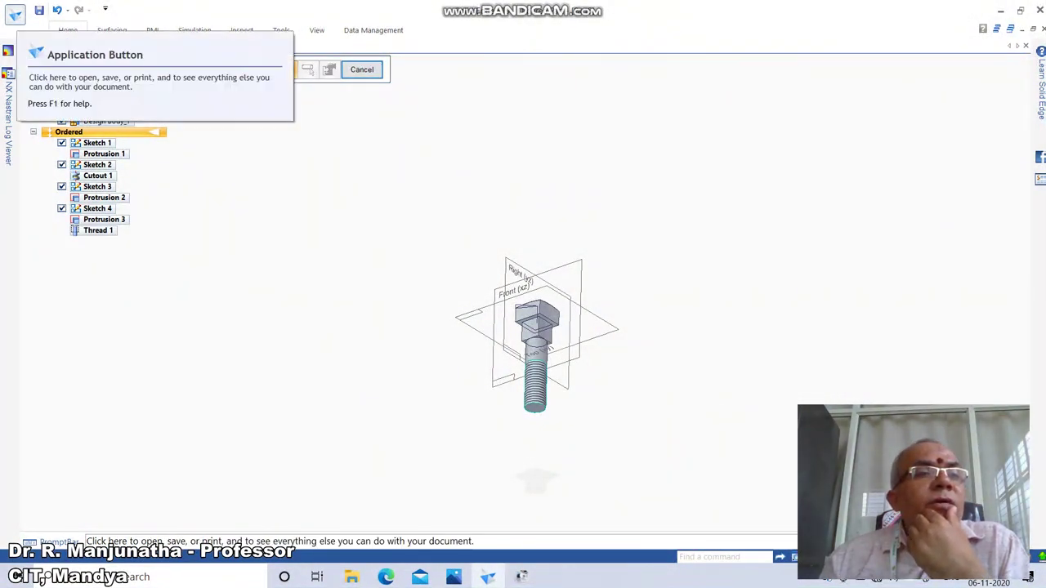
Look up the square-head bolt's material in the Photos assembly drawing's parts list and apply Fe-410W to the model from the Material Table
{"action": "left_click", "coordinate": [14, 14]}
{"action": "left_click", "coordinate": [40, 340]}
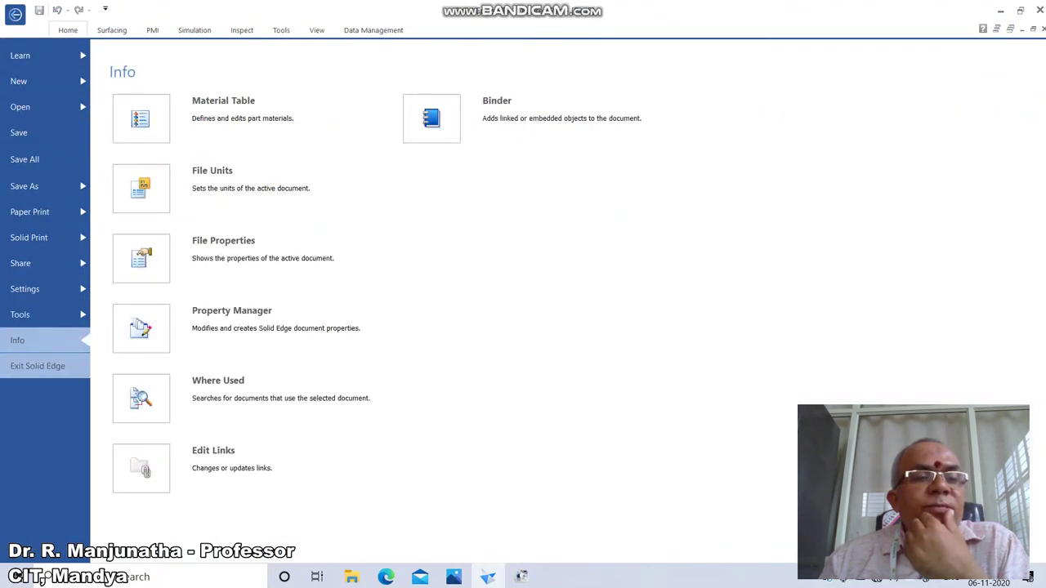
{"action": "left_click", "coordinate": [141, 118]}
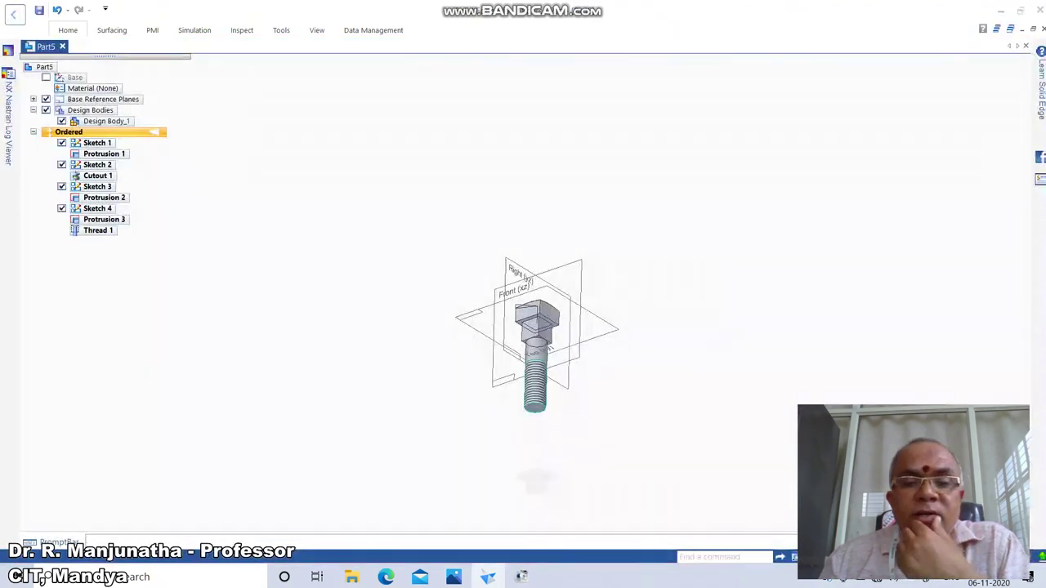
{"action": "left_click", "coordinate": [454, 577]}
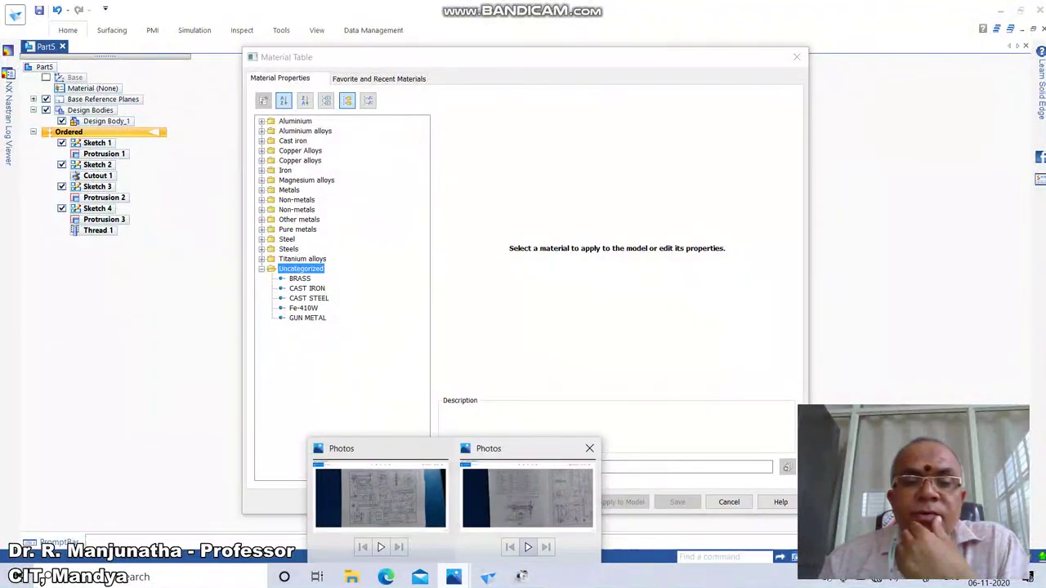
{"action": "left_click", "coordinate": [528, 500]}
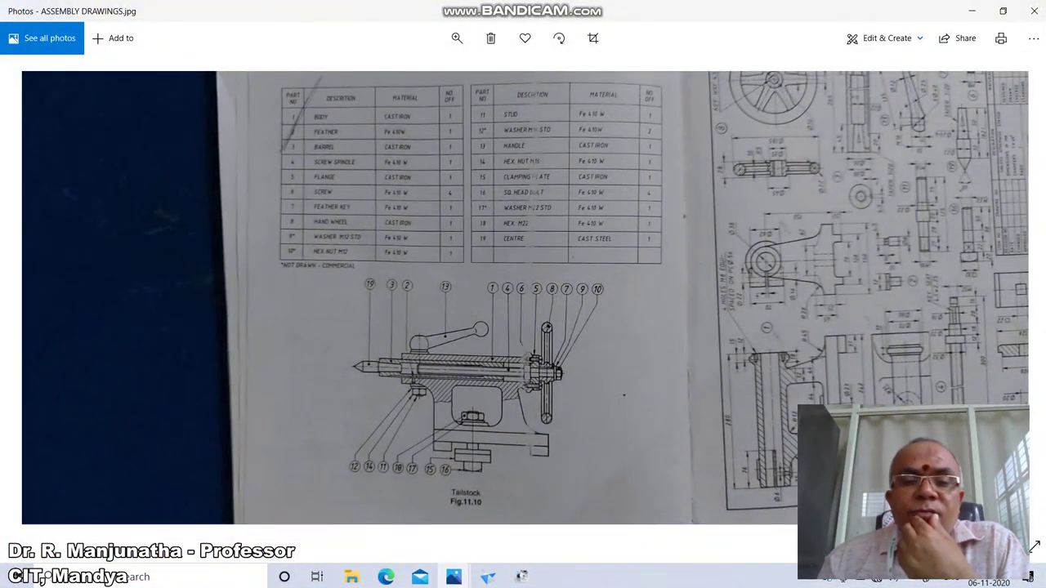
{"action": "left_click", "coordinate": [488, 577]}
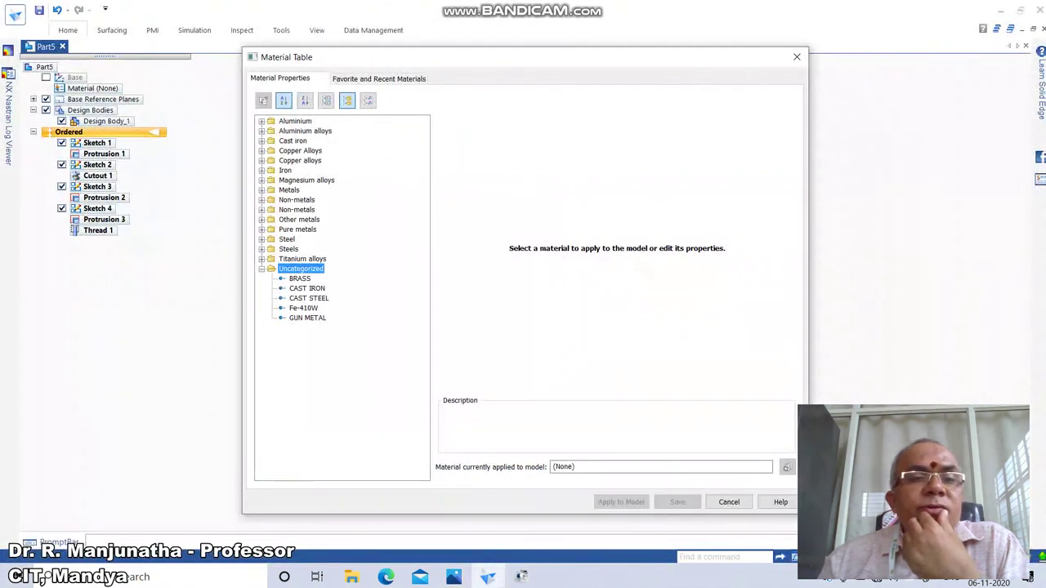
{"action": "left_click", "coordinate": [303, 308]}
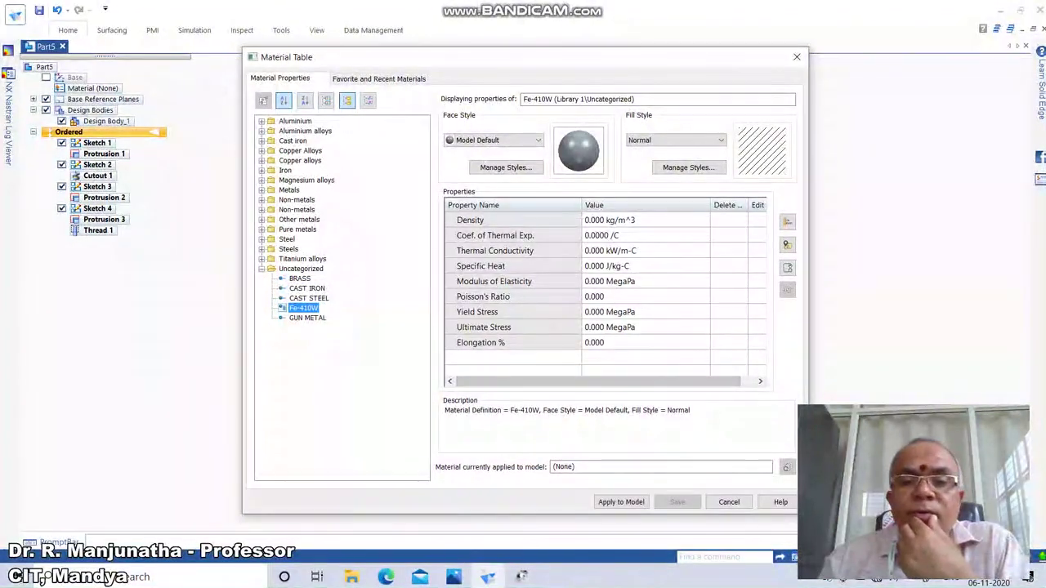
{"action": "left_click", "coordinate": [621, 501]}
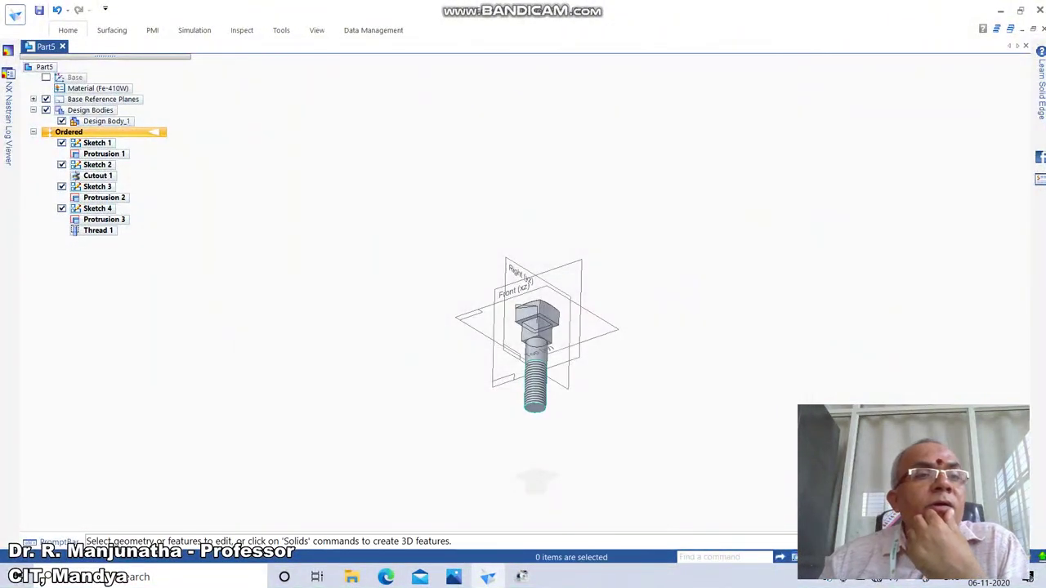
Look up the bolt's name in the Photos assembly drawing's parts list and set the file properties' title to SQ. HEAD BOLT
{"action": "left_click", "coordinate": [15, 14]}
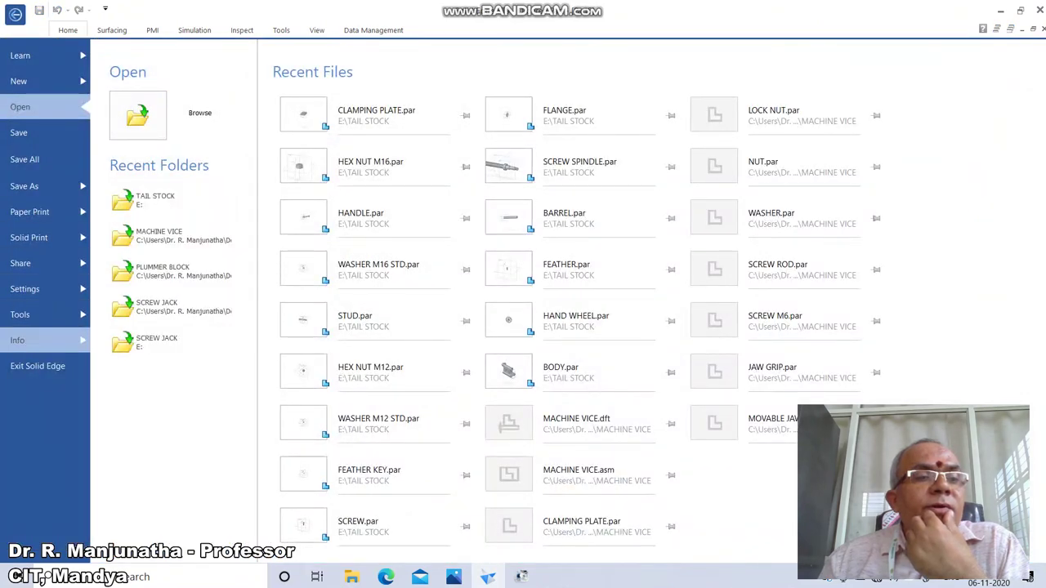
{"action": "left_click", "coordinate": [41, 340]}
{"action": "left_click", "coordinate": [224, 249]}
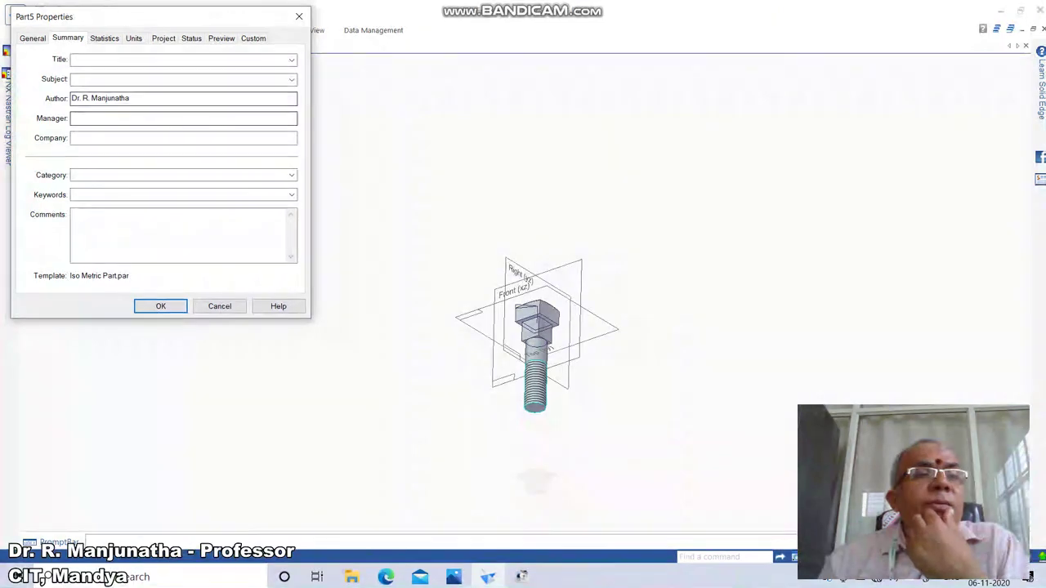
{"action": "left_click", "coordinate": [176, 59]}
{"action": "left_click", "coordinate": [454, 577]}
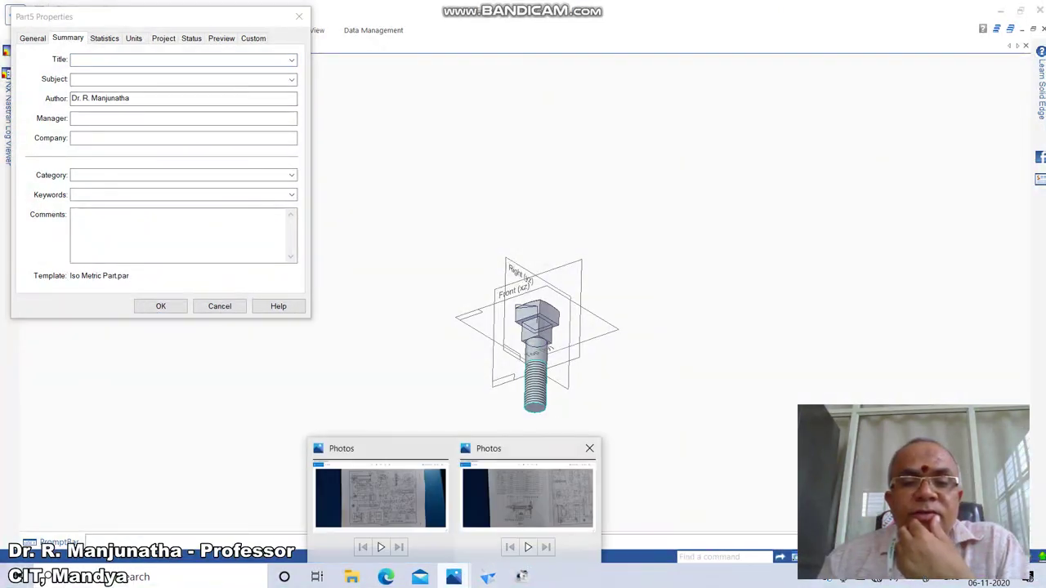
{"action": "left_click", "coordinate": [381, 500]}
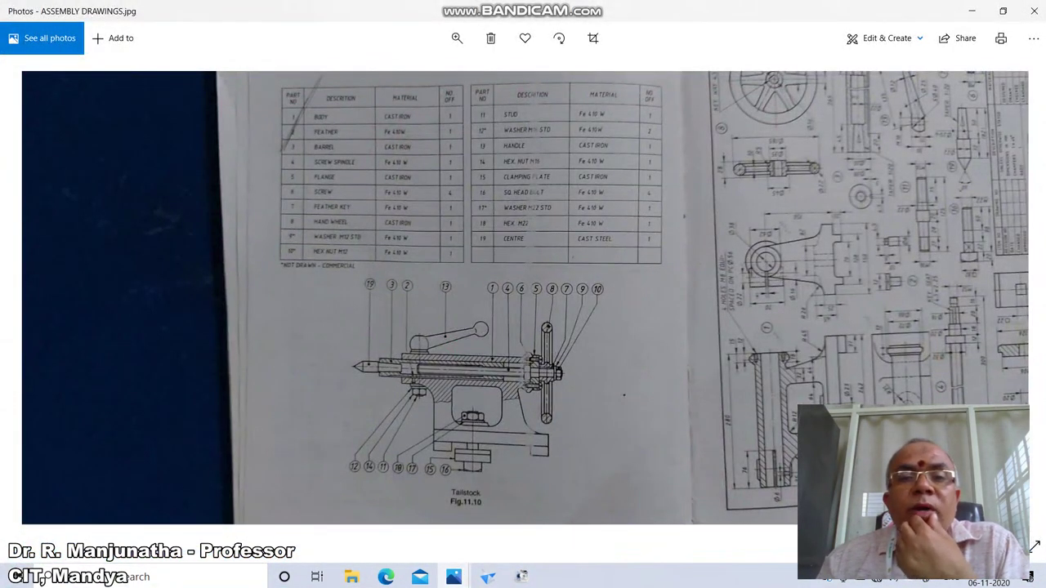
{"action": "left_click", "coordinate": [488, 577]}
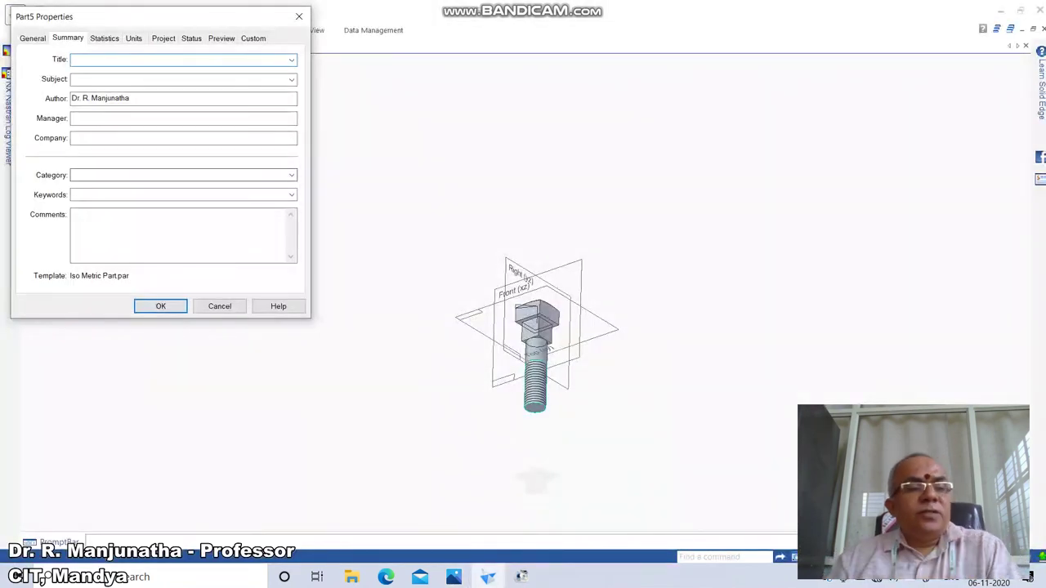
{"action": "type", "text": "SQ."}
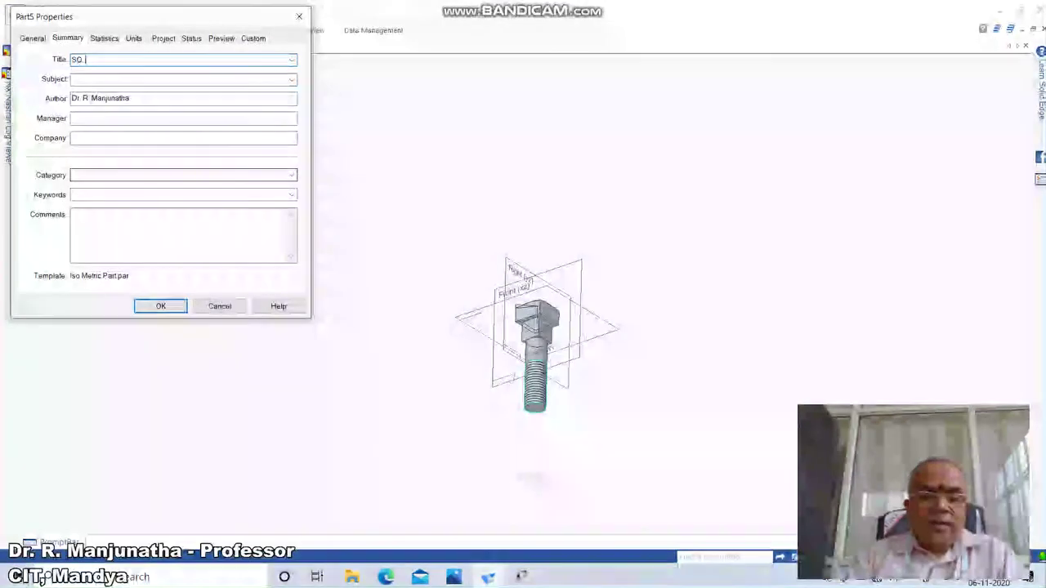
{"action": "type", "text": " HEAD BO"}
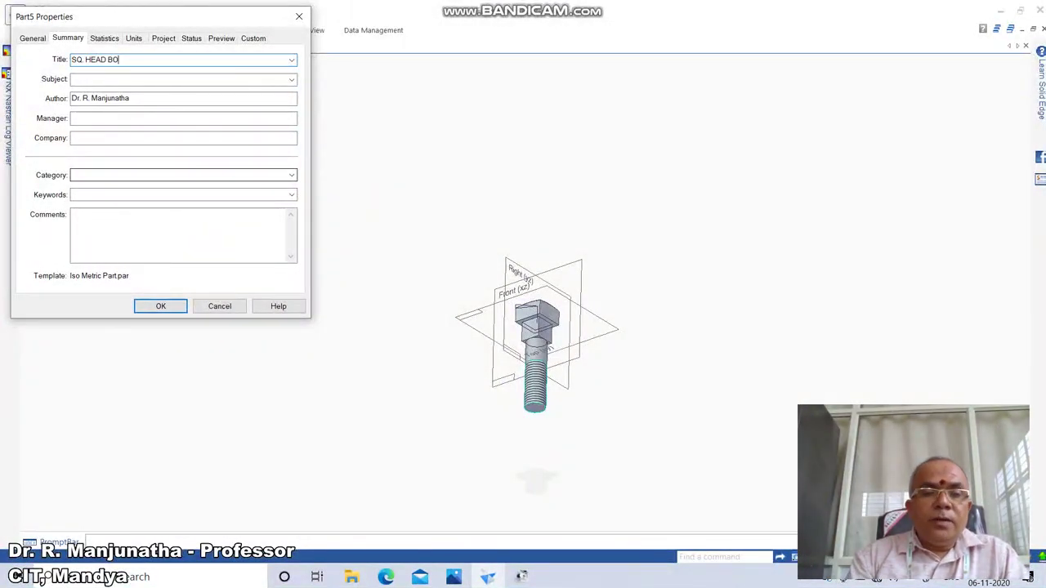
{"action": "type", "text": "LT"}
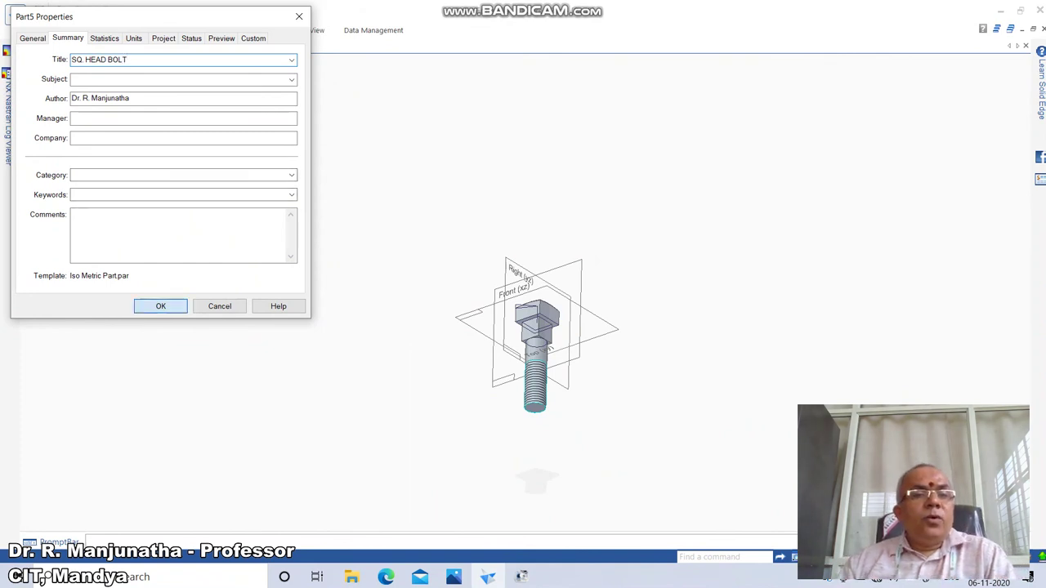
{"action": "left_click", "coordinate": [161, 306]}
Save the part in the TAIL STOCK folder under the file name SQ. HEAD BOLT
{"action": "left_click", "coordinate": [39, 11]}
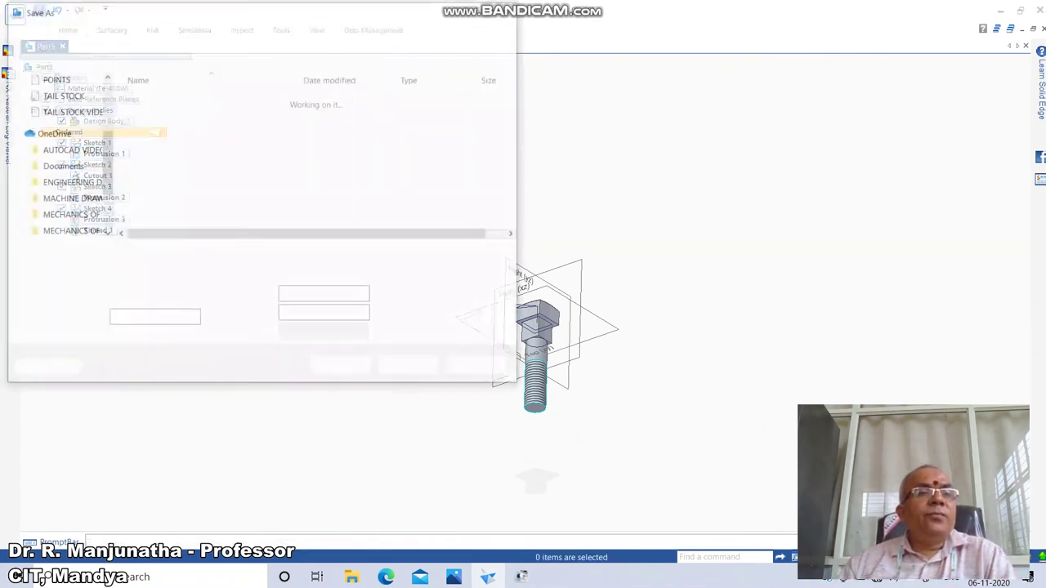
{"action": "type", "text": "SQ. HEAD BOLT"}
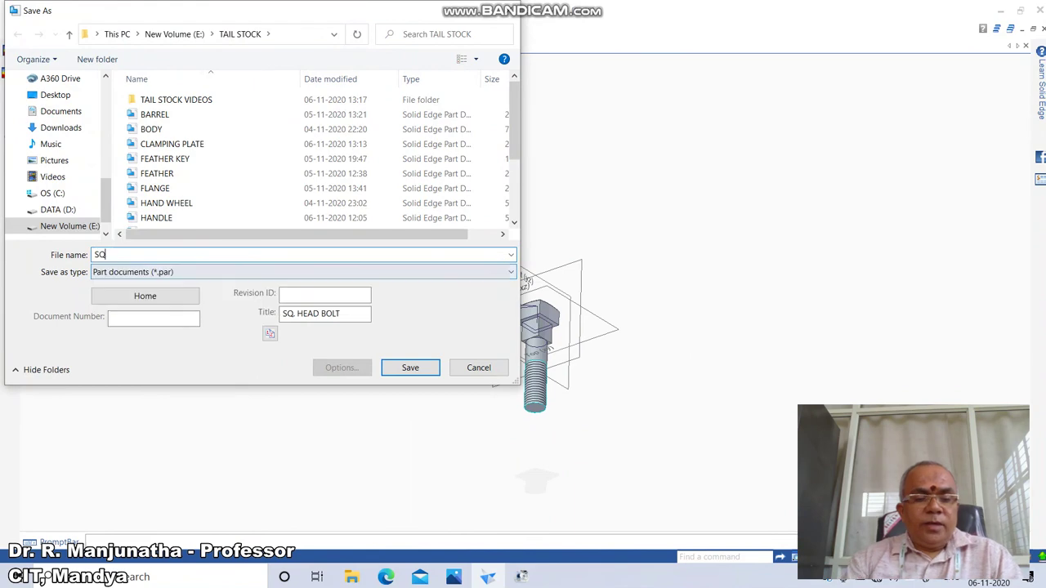